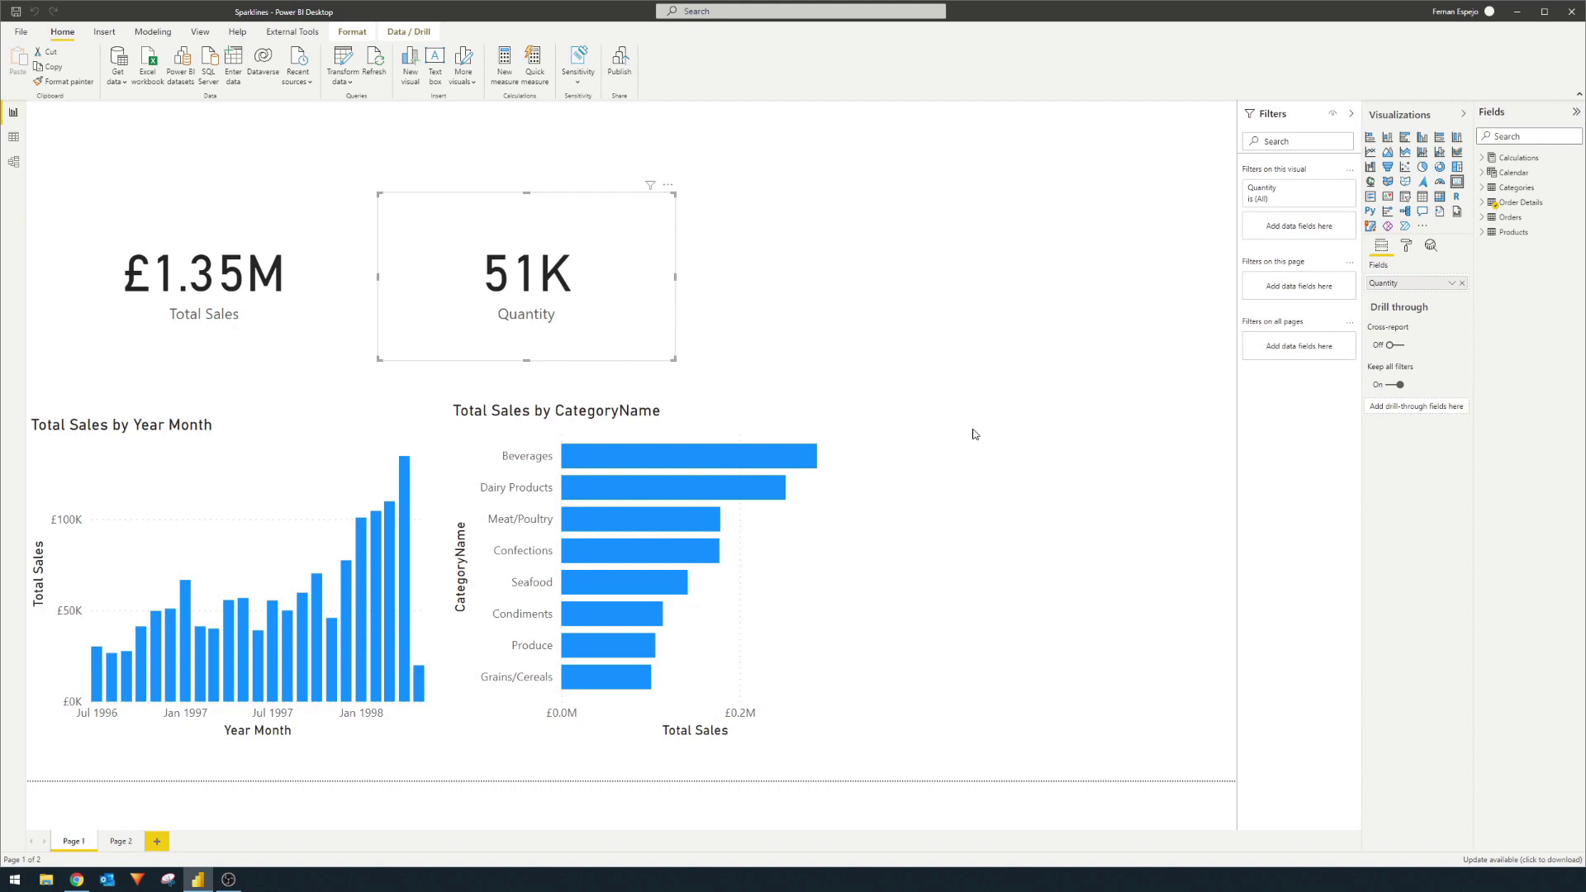
Add a CategoryName visual from Categories to page 1 and convert it to a slicer.
{"action": "left_click", "coordinate": [790, 301]}
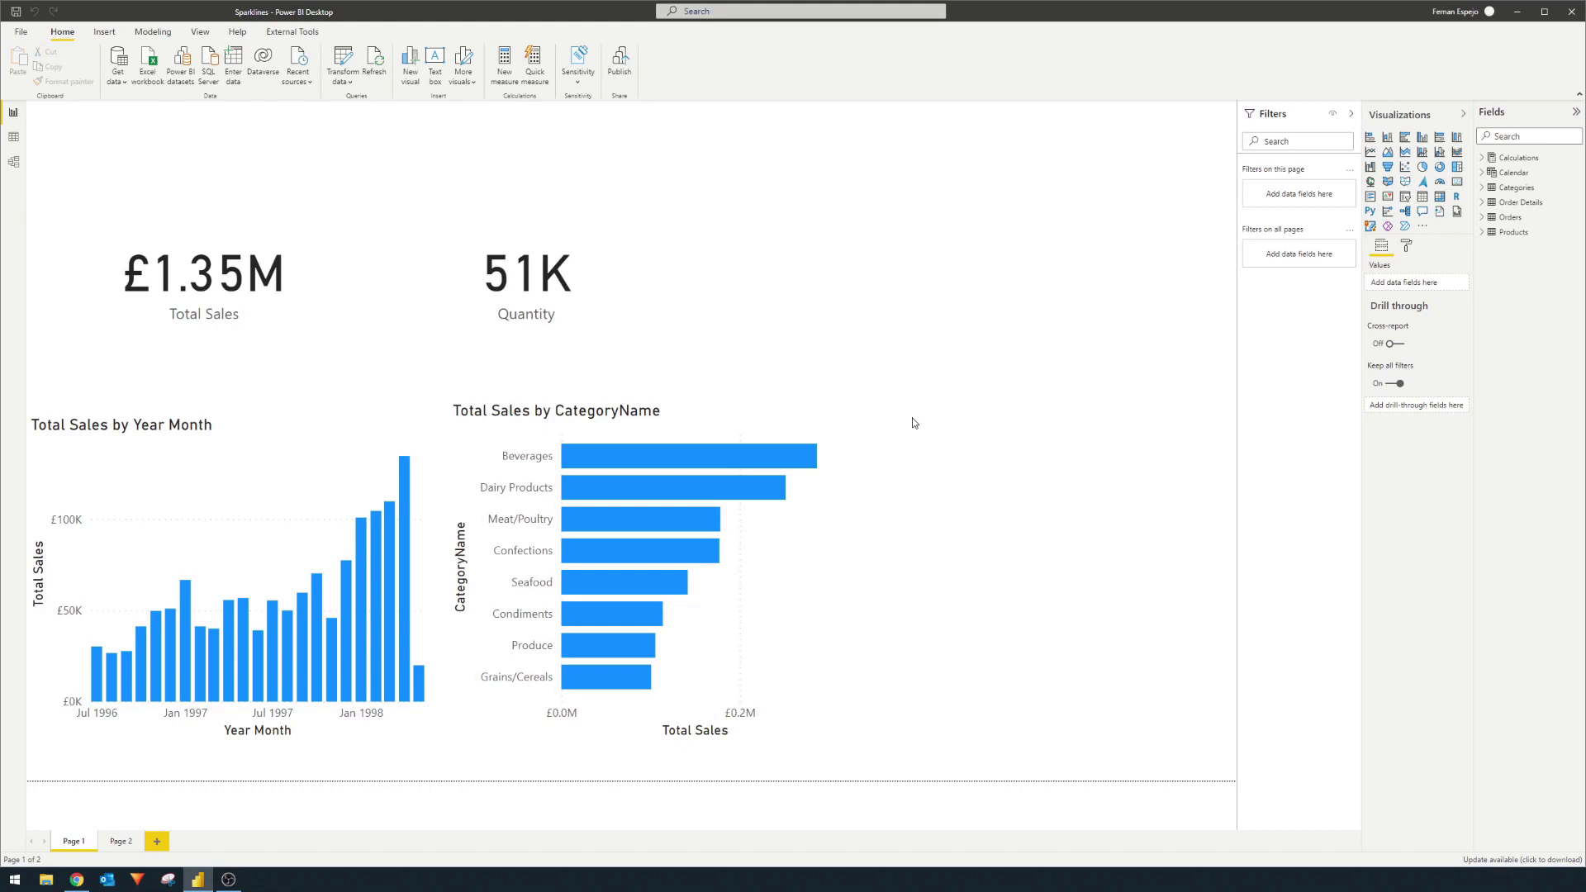
{"action": "left_click", "coordinate": [284, 423]}
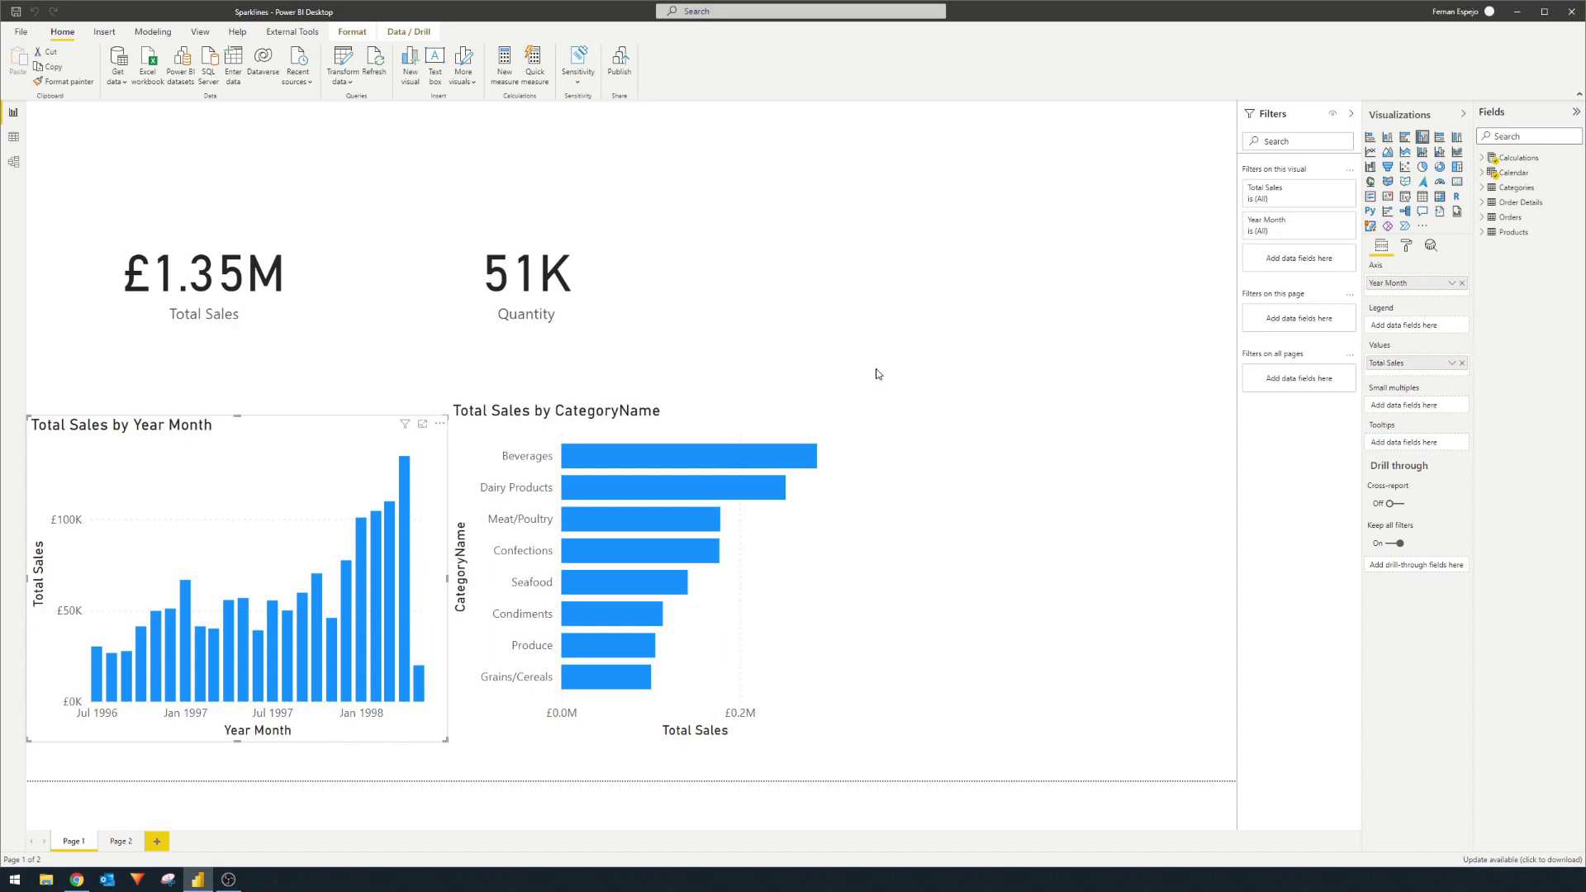
{"action": "left_click", "coordinate": [1485, 188]}
{"action": "left_click_drag", "start_coordinate": [1528, 218], "coordinate": [754, 166]}
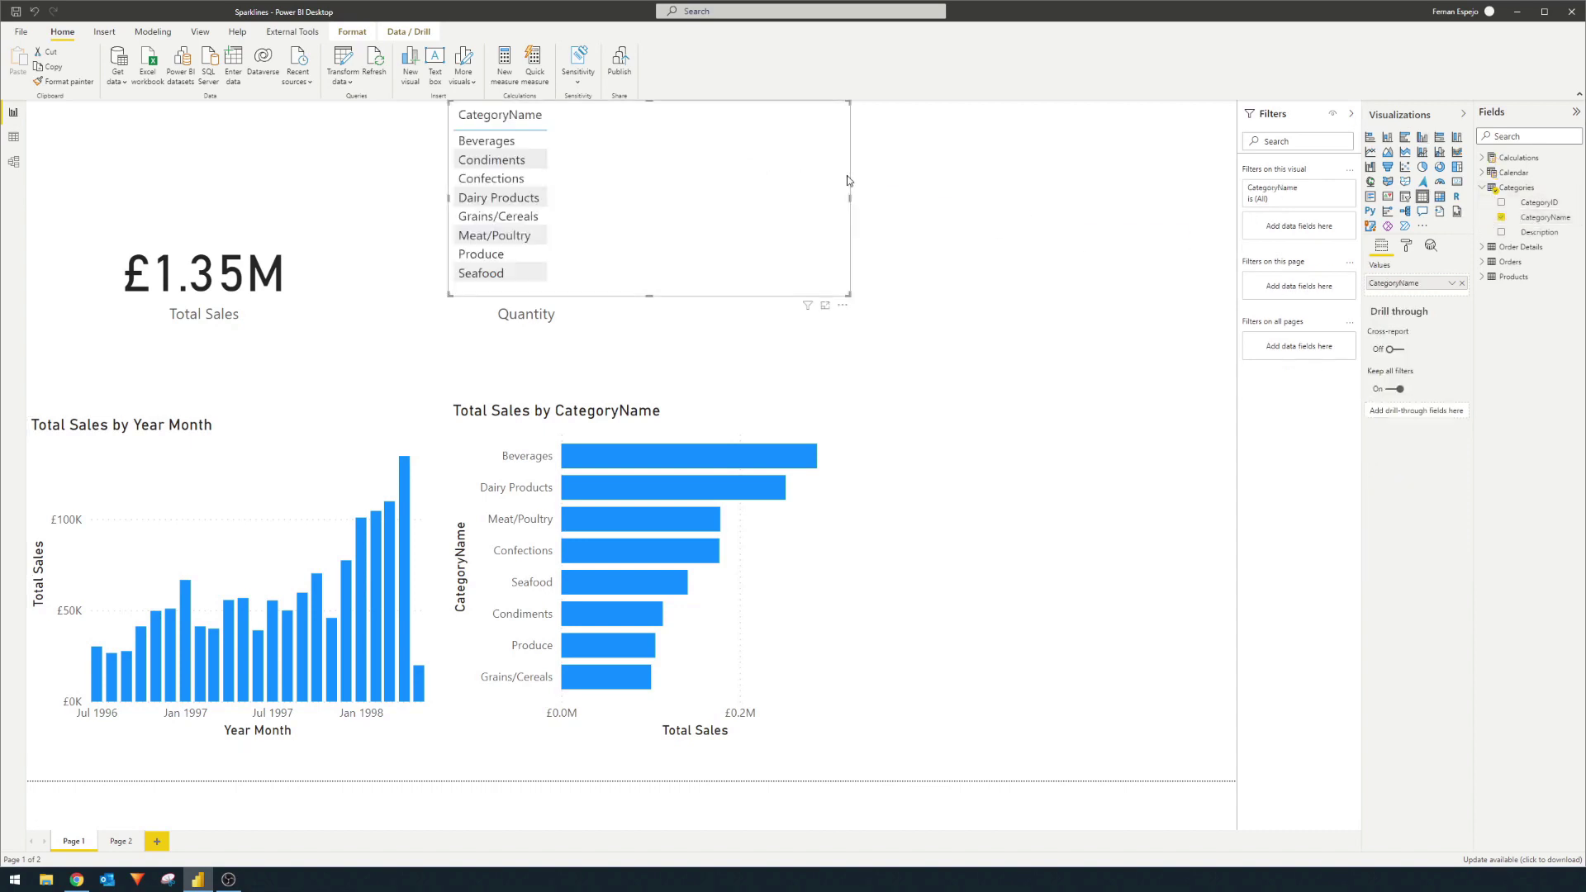
{"action": "left_click", "coordinate": [1405, 196]}
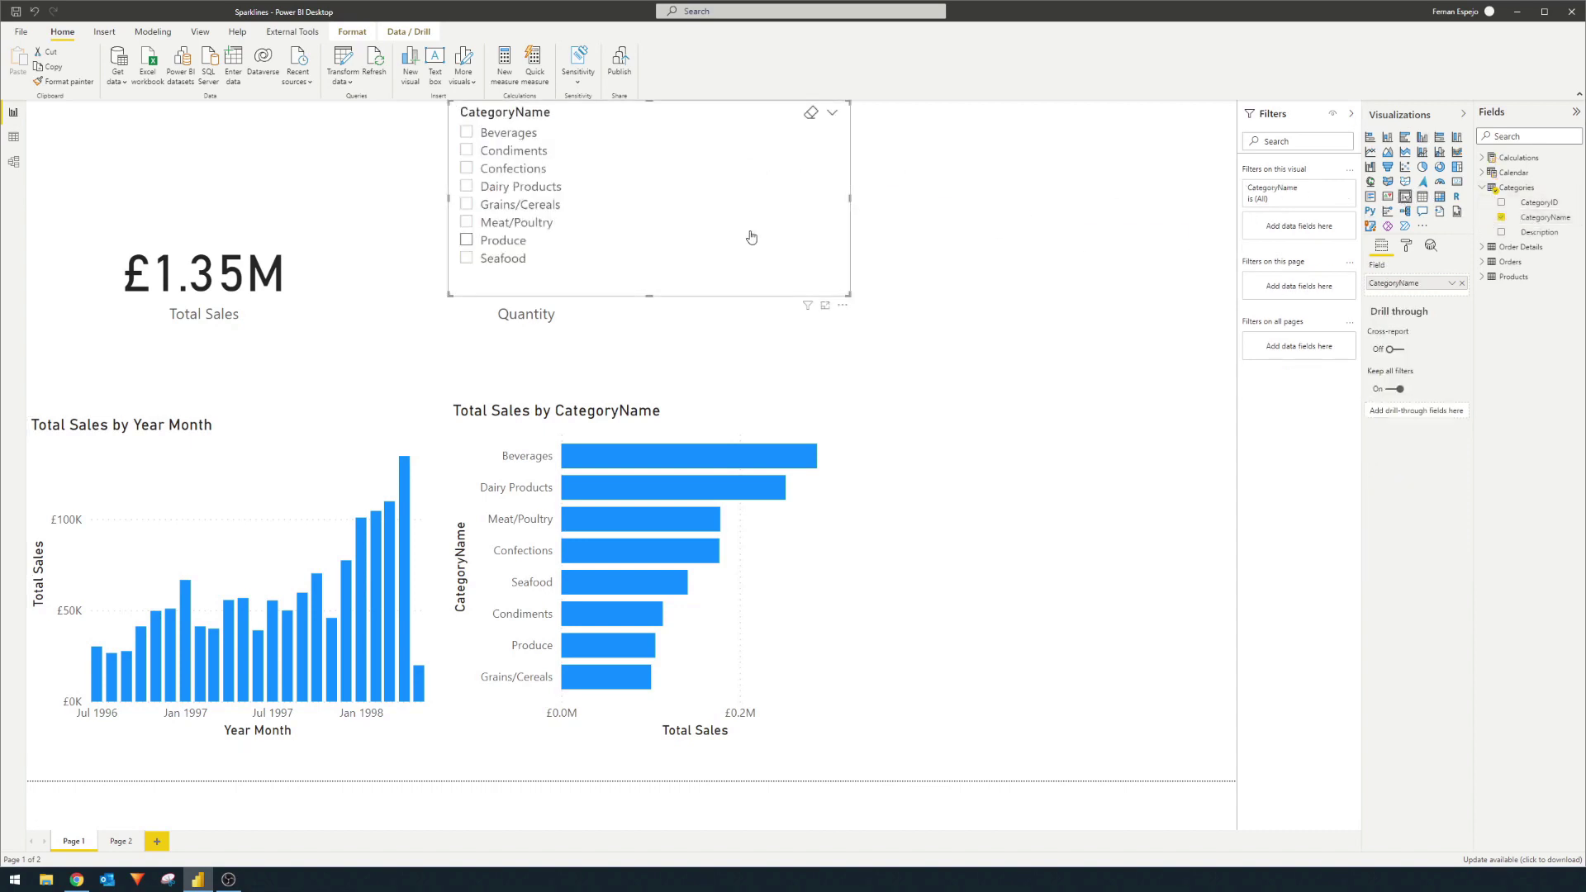
Move the CategoryName slicer to the right and filter the report to Beverages.
{"action": "left_click_drag", "start_coordinate": [797, 115], "coordinate": [1060, 162]}
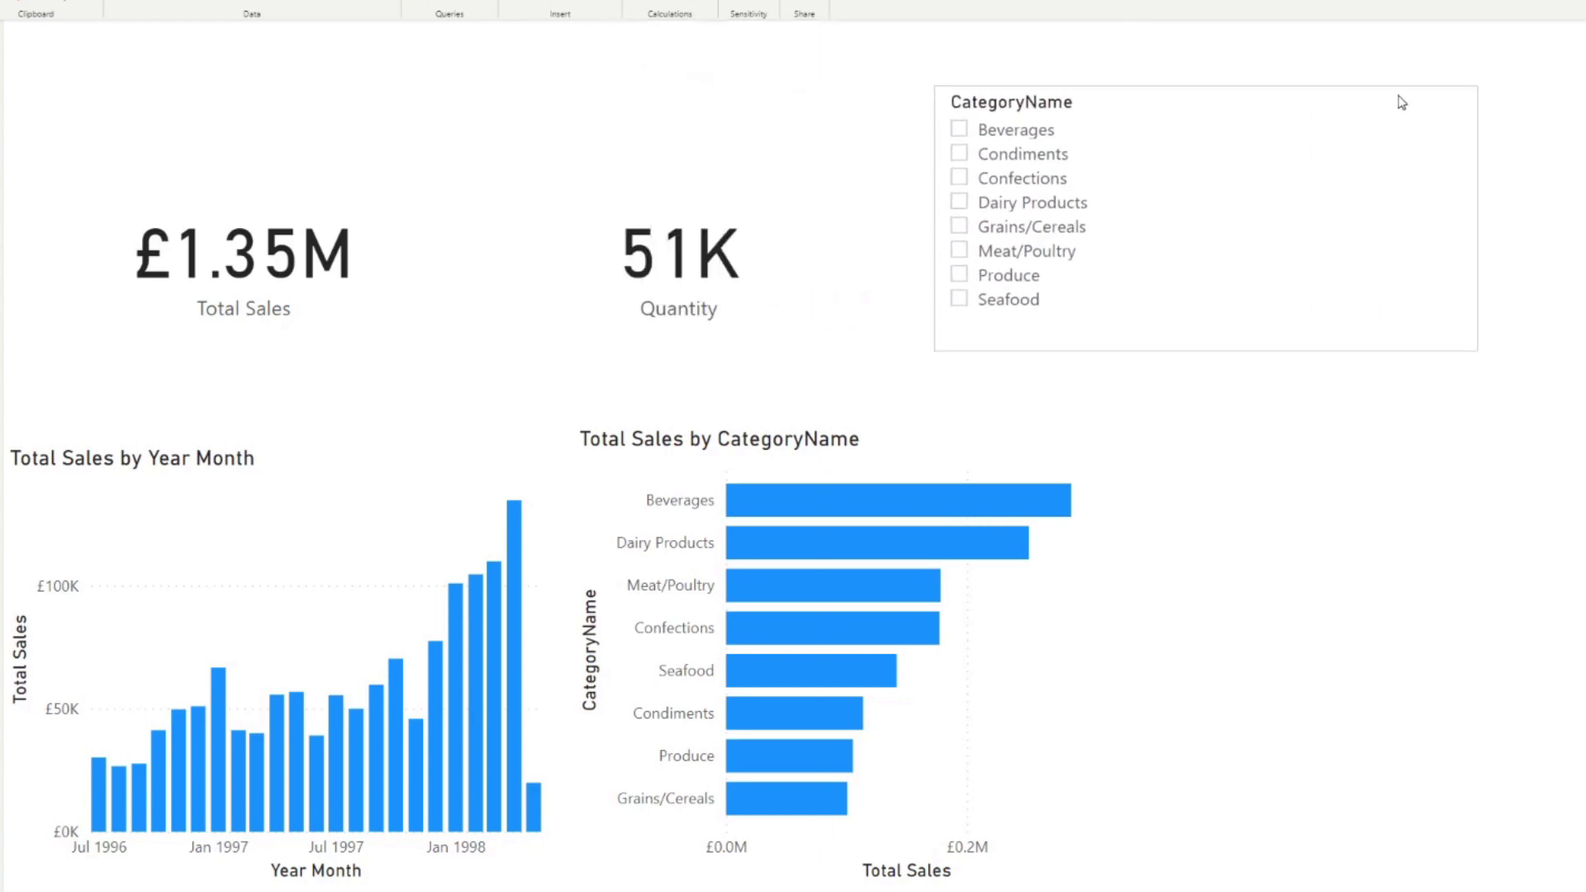
{"action": "left_click", "coordinate": [1035, 136]}
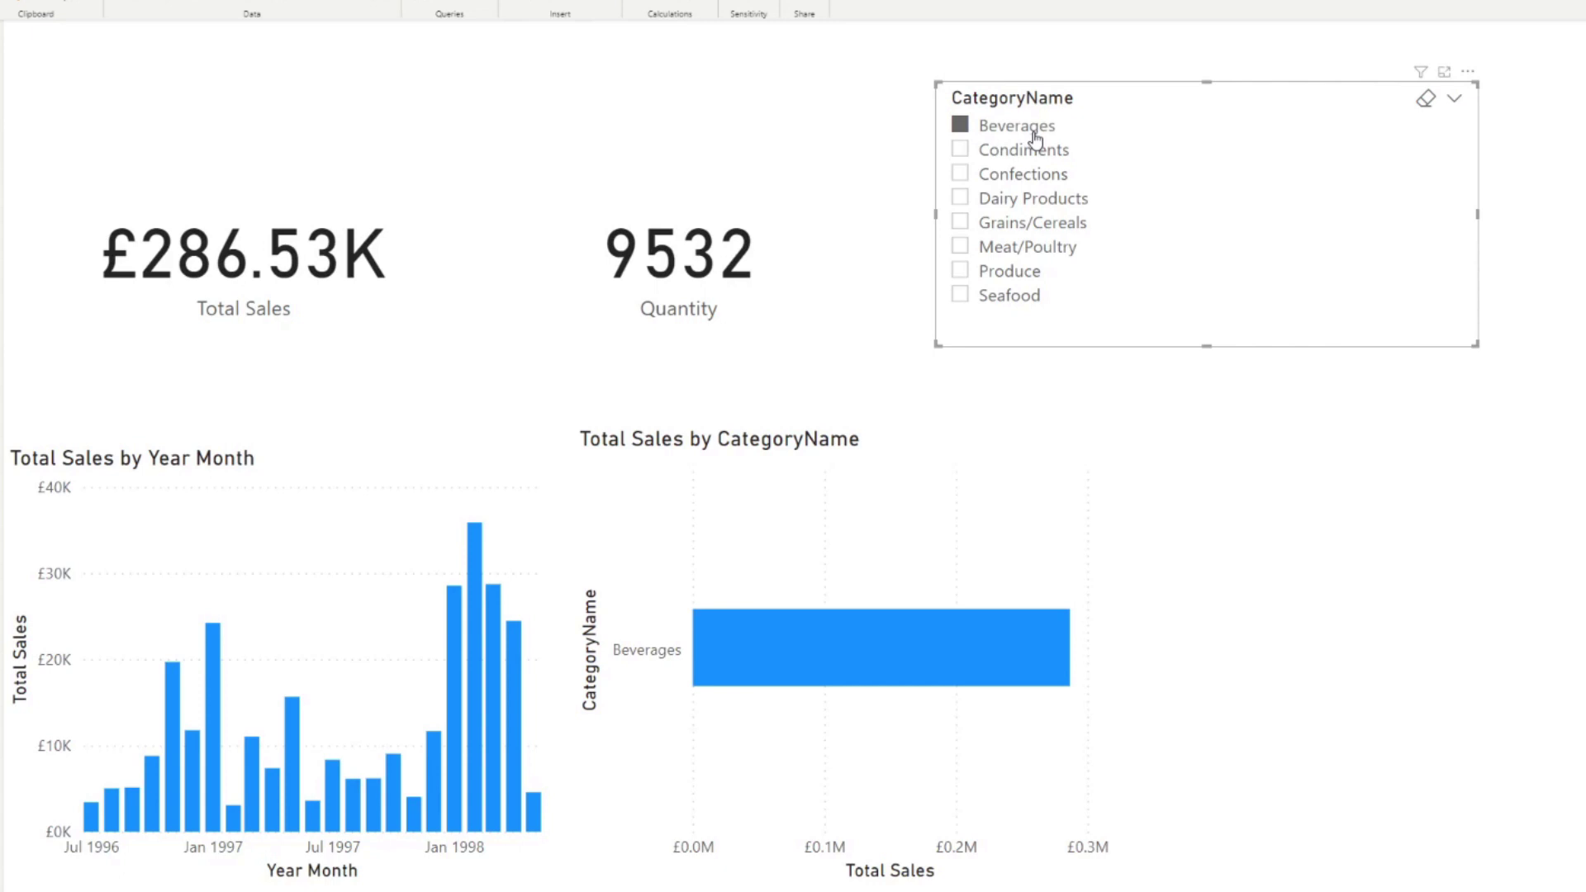
{"action": "left_click", "coordinate": [1397, 595]}
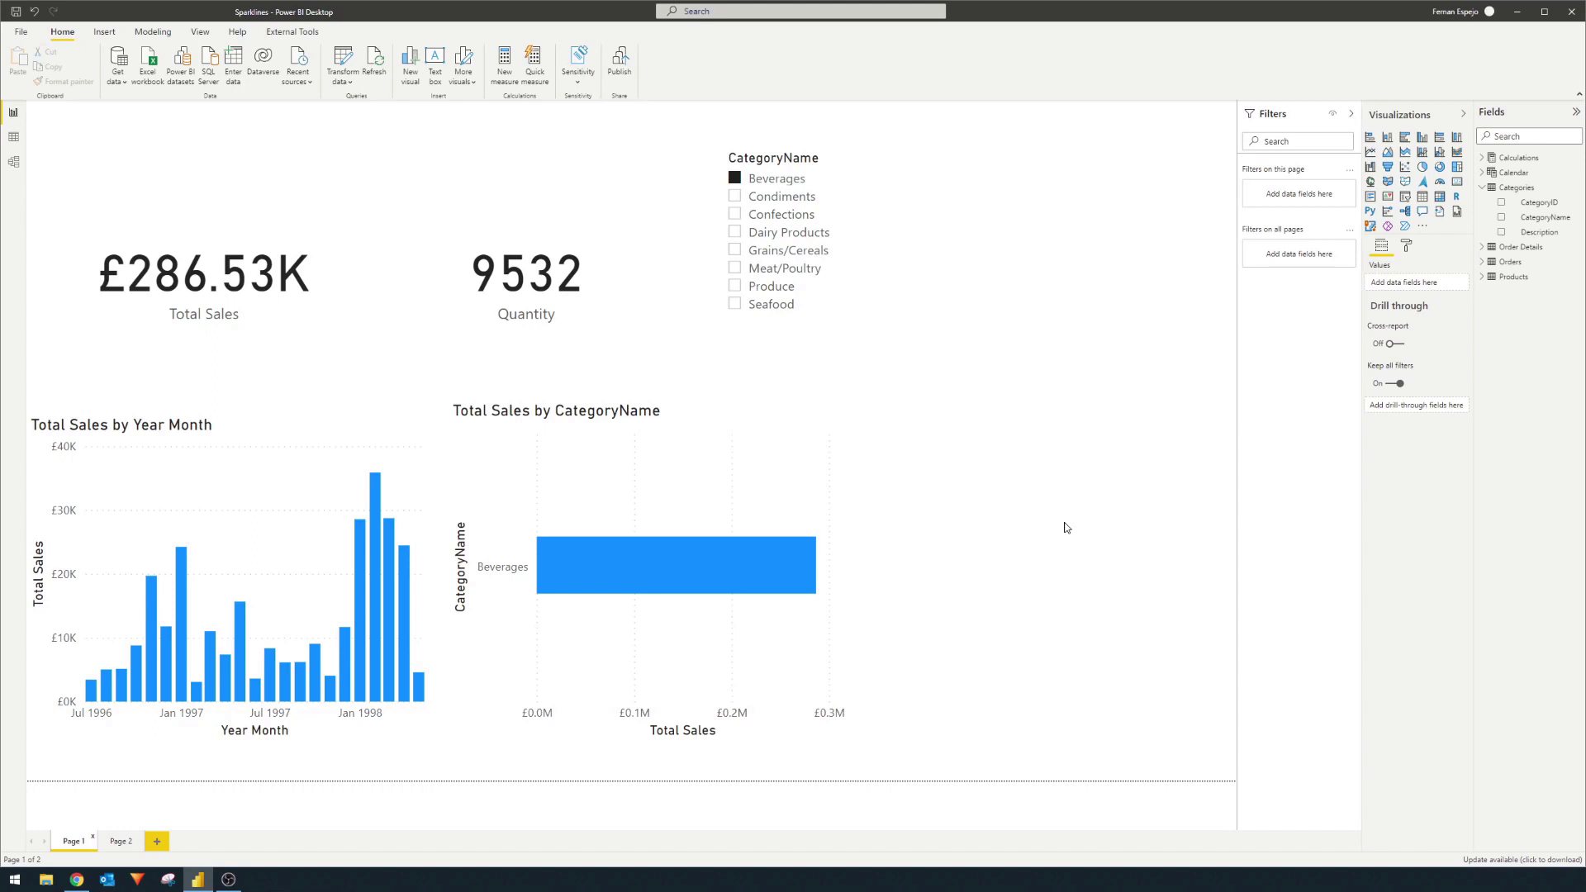
On Page 2, build an enlarged table of CategoryName with the Total Sales measure.
{"action": "left_click", "coordinate": [122, 842]}
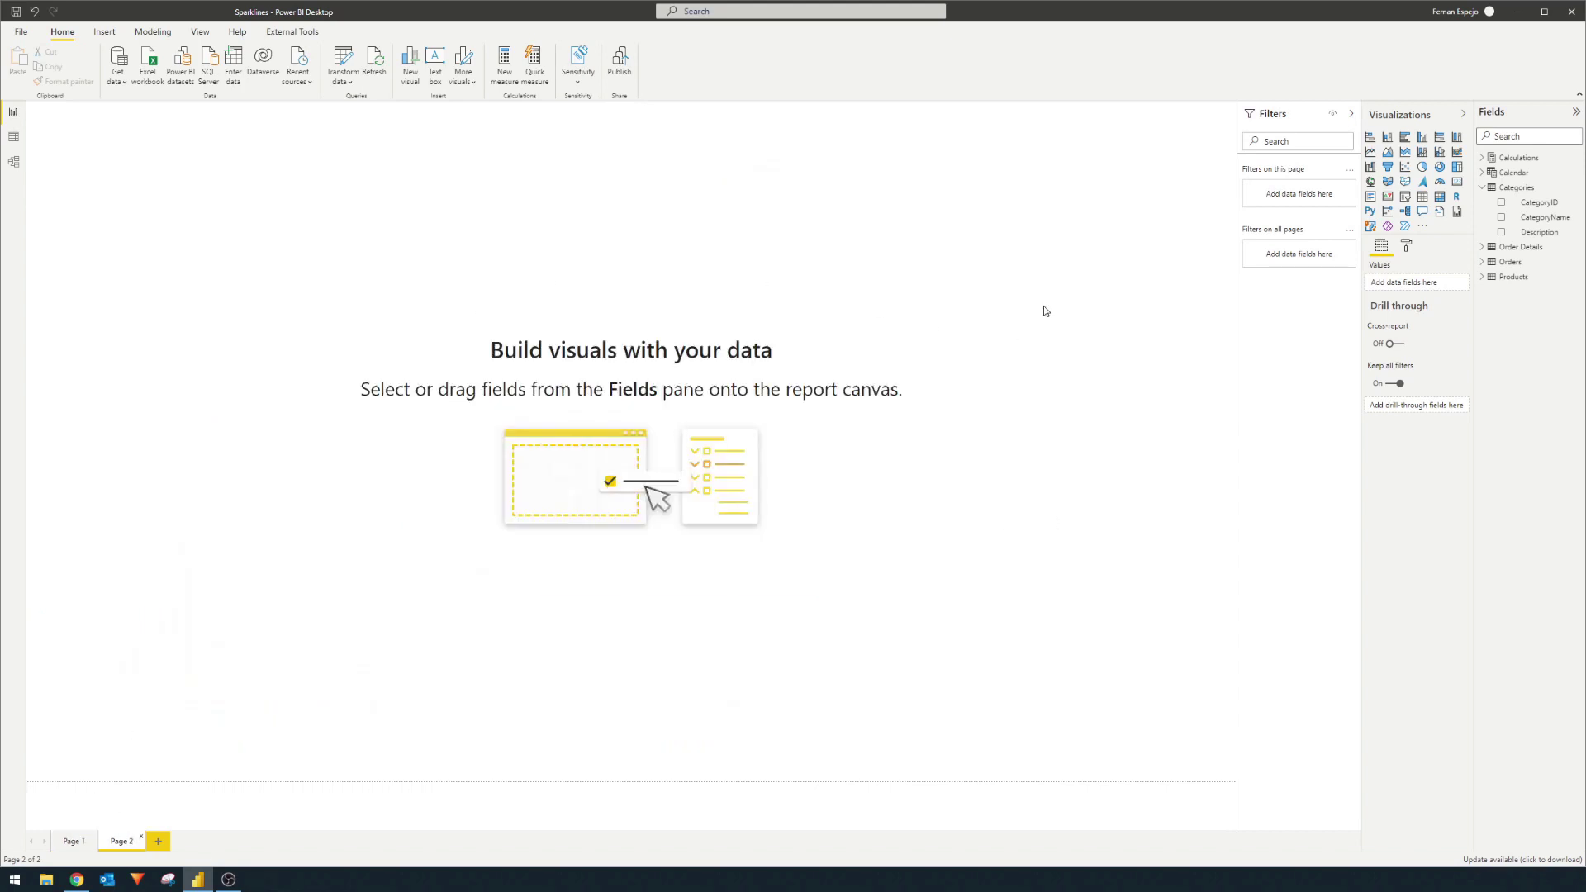
{"action": "left_click_drag", "start_coordinate": [1526, 220], "coordinate": [578, 335]}
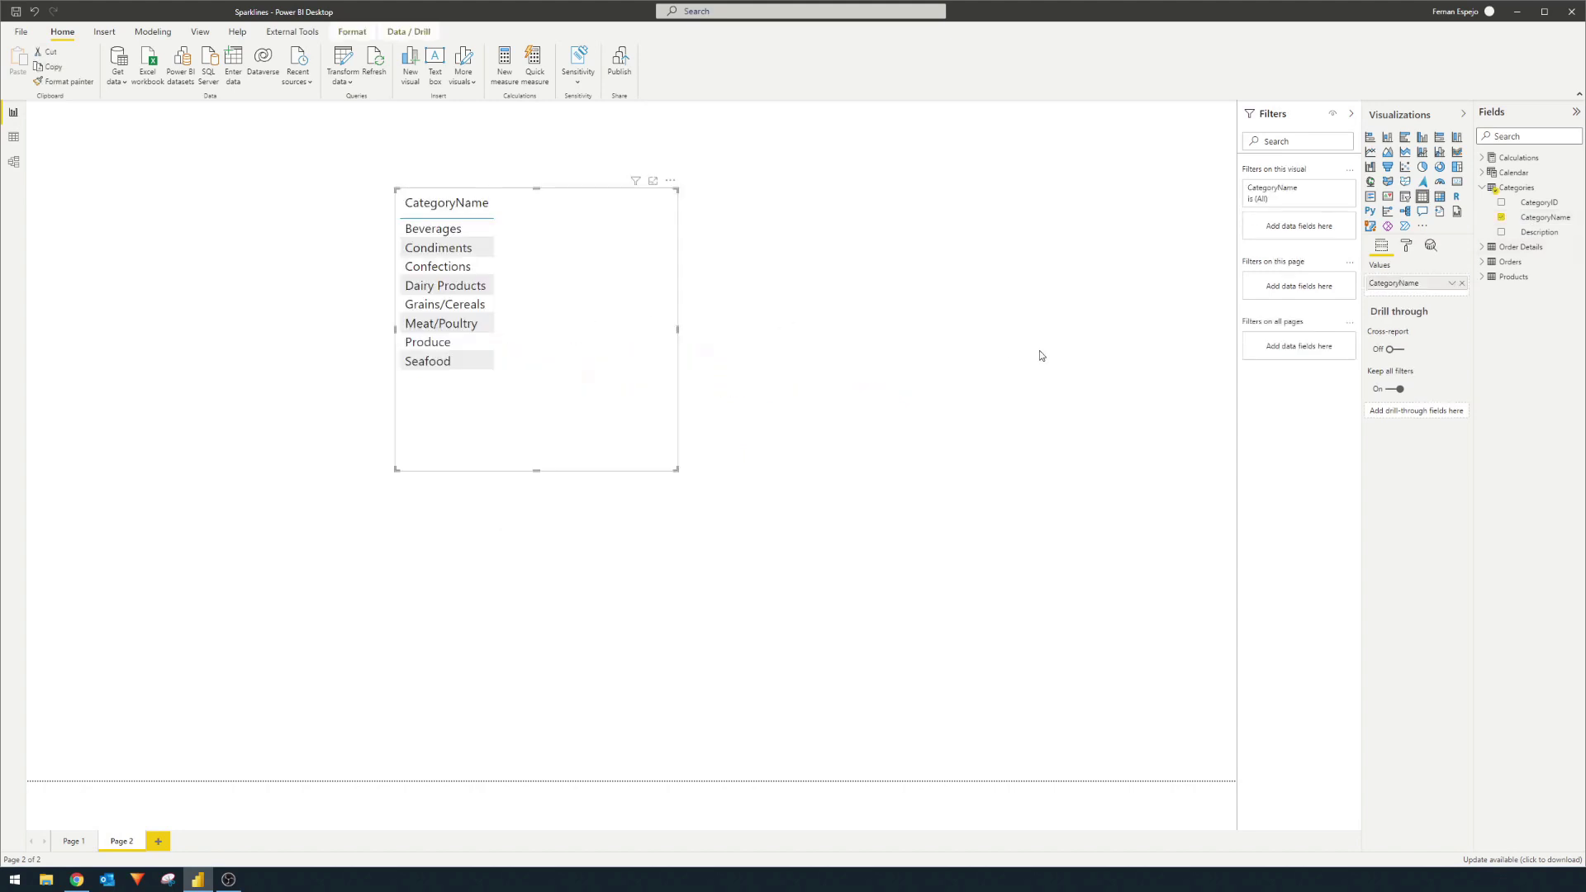
{"action": "left_click", "coordinate": [1483, 158]}
{"action": "left_click_drag", "start_coordinate": [1536, 172], "coordinate": [607, 341]}
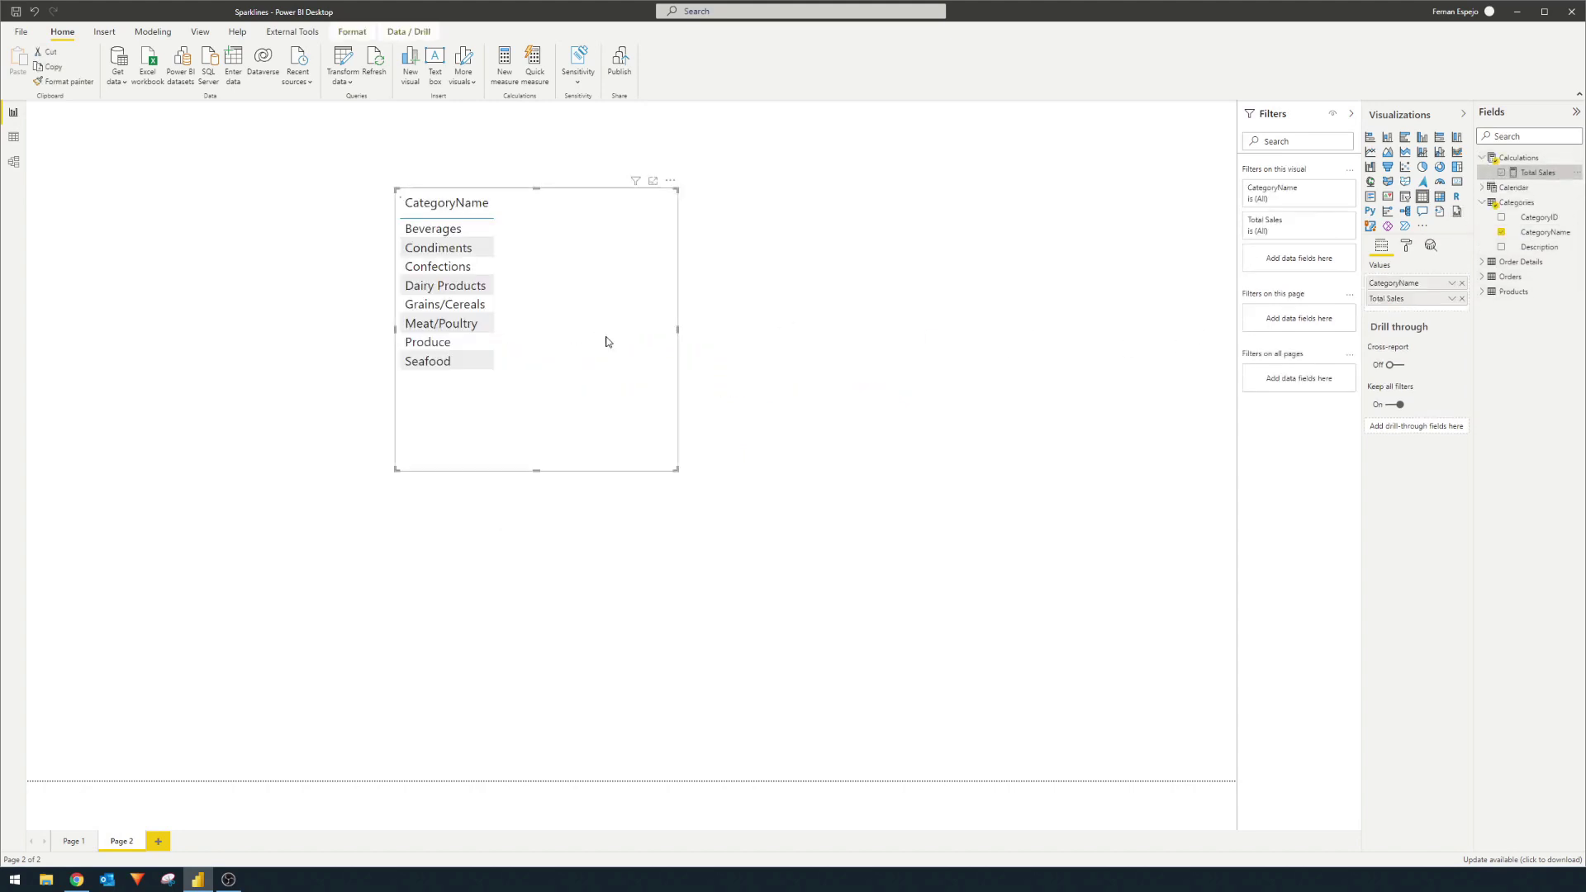
{"action": "left_click_drag", "start_coordinate": [676, 468], "coordinate": [965, 536]}
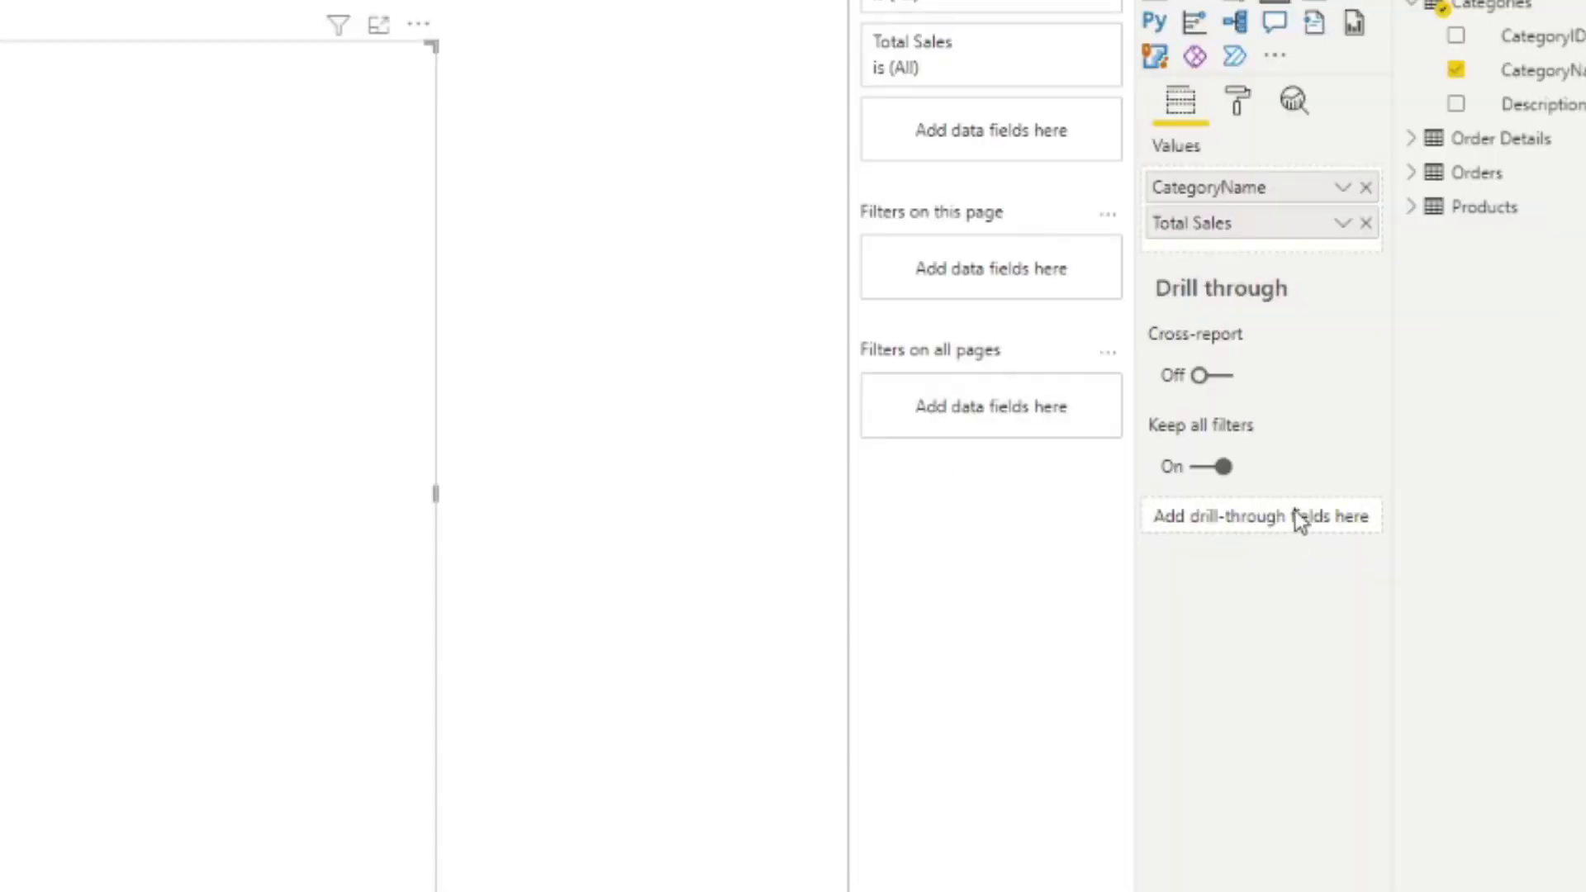
Add a sparkline for Total Sales using Calendar > Year Month as its x-axis.
{"action": "right_click", "coordinate": [1226, 240]}
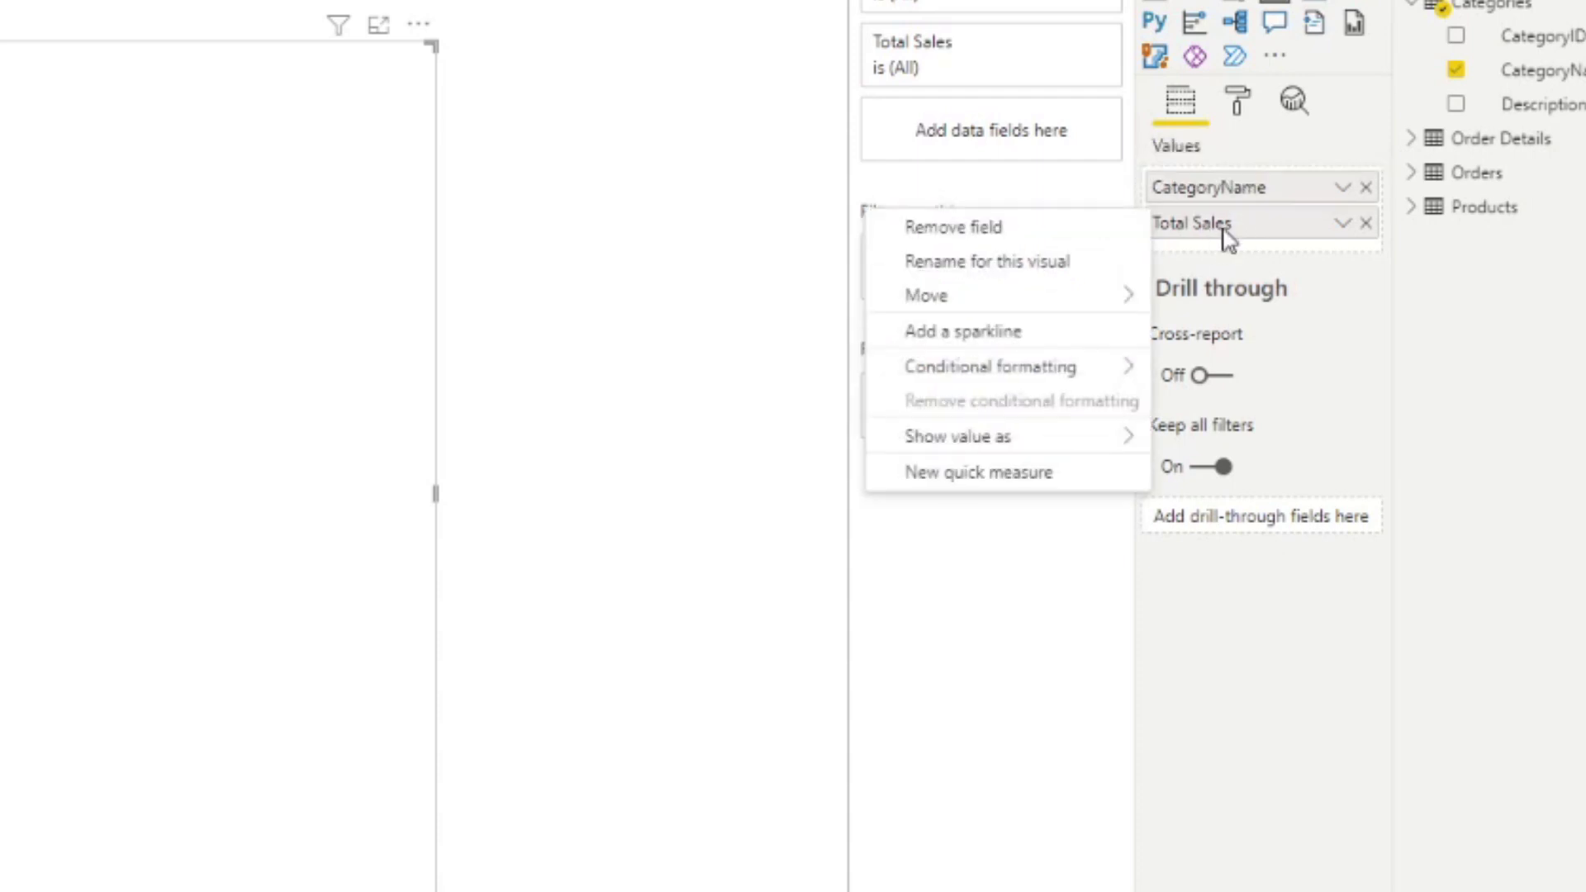
{"action": "left_click", "coordinate": [1066, 335]}
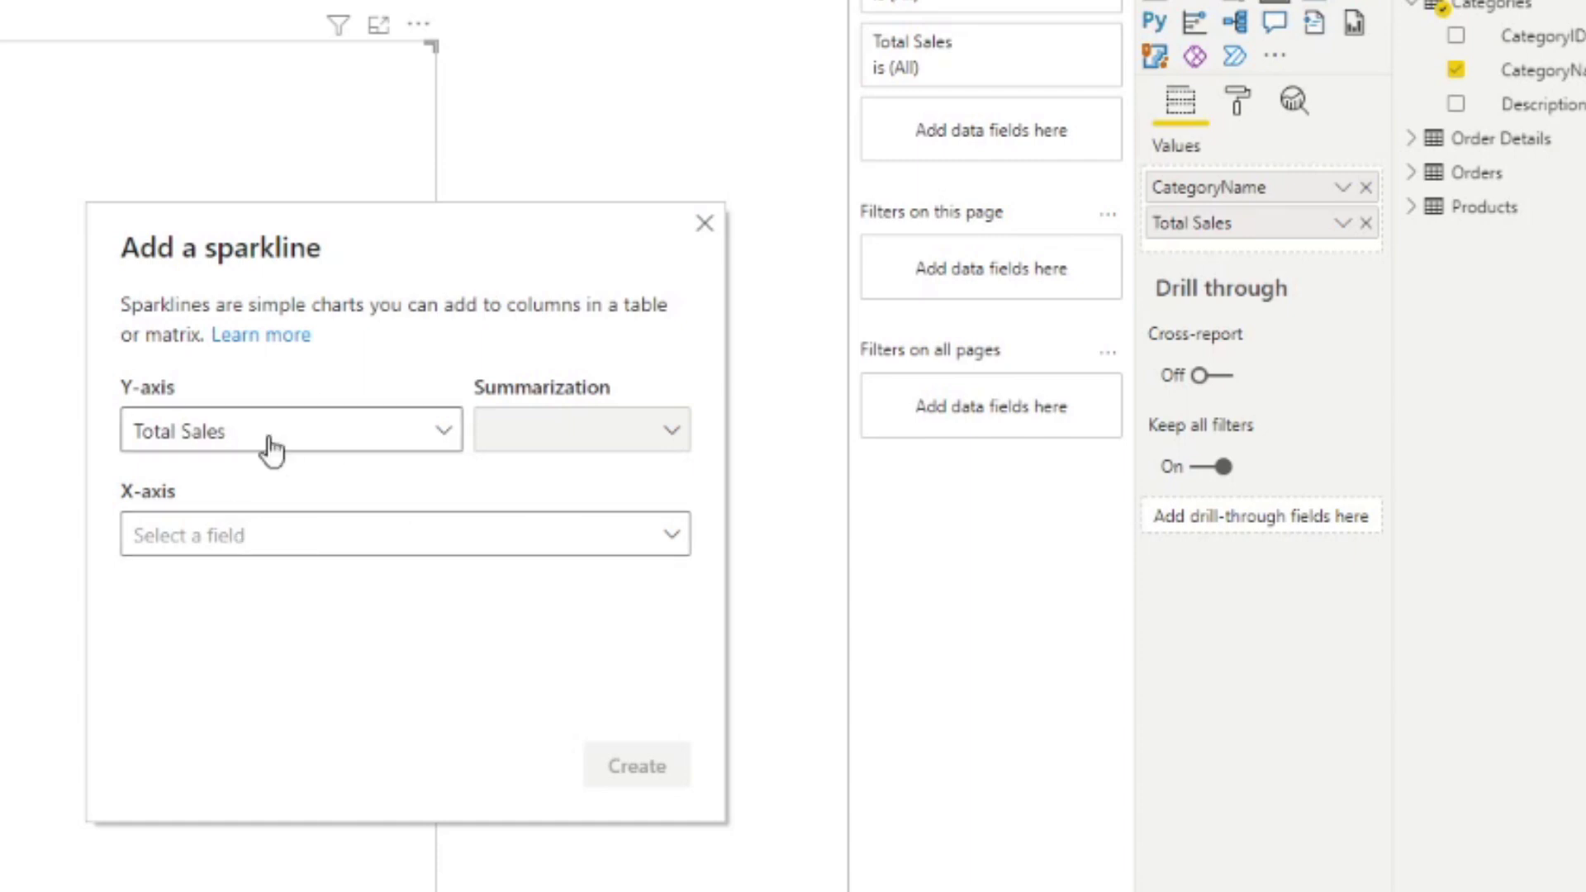
{"action": "left_click", "coordinate": [458, 548]}
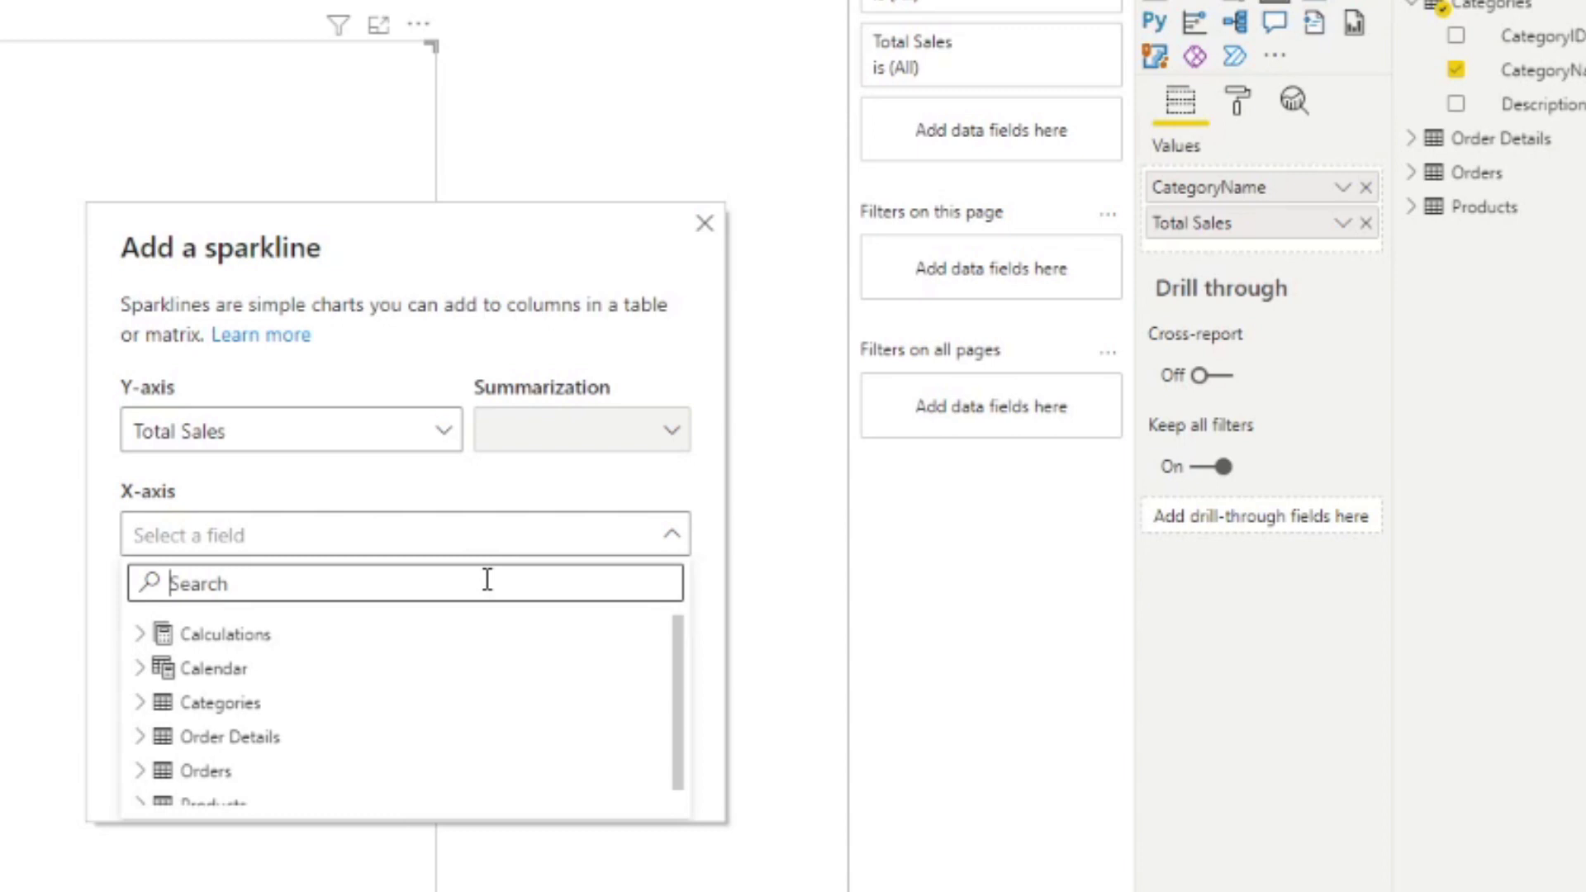
{"action": "left_click", "coordinate": [149, 673]}
{"action": "scroll", "coordinate": [239, 682], "scroll_direction": "down", "scroll_amount": 2}
{"action": "scroll", "coordinate": [239, 682], "scroll_direction": "down", "scroll_amount": 2}
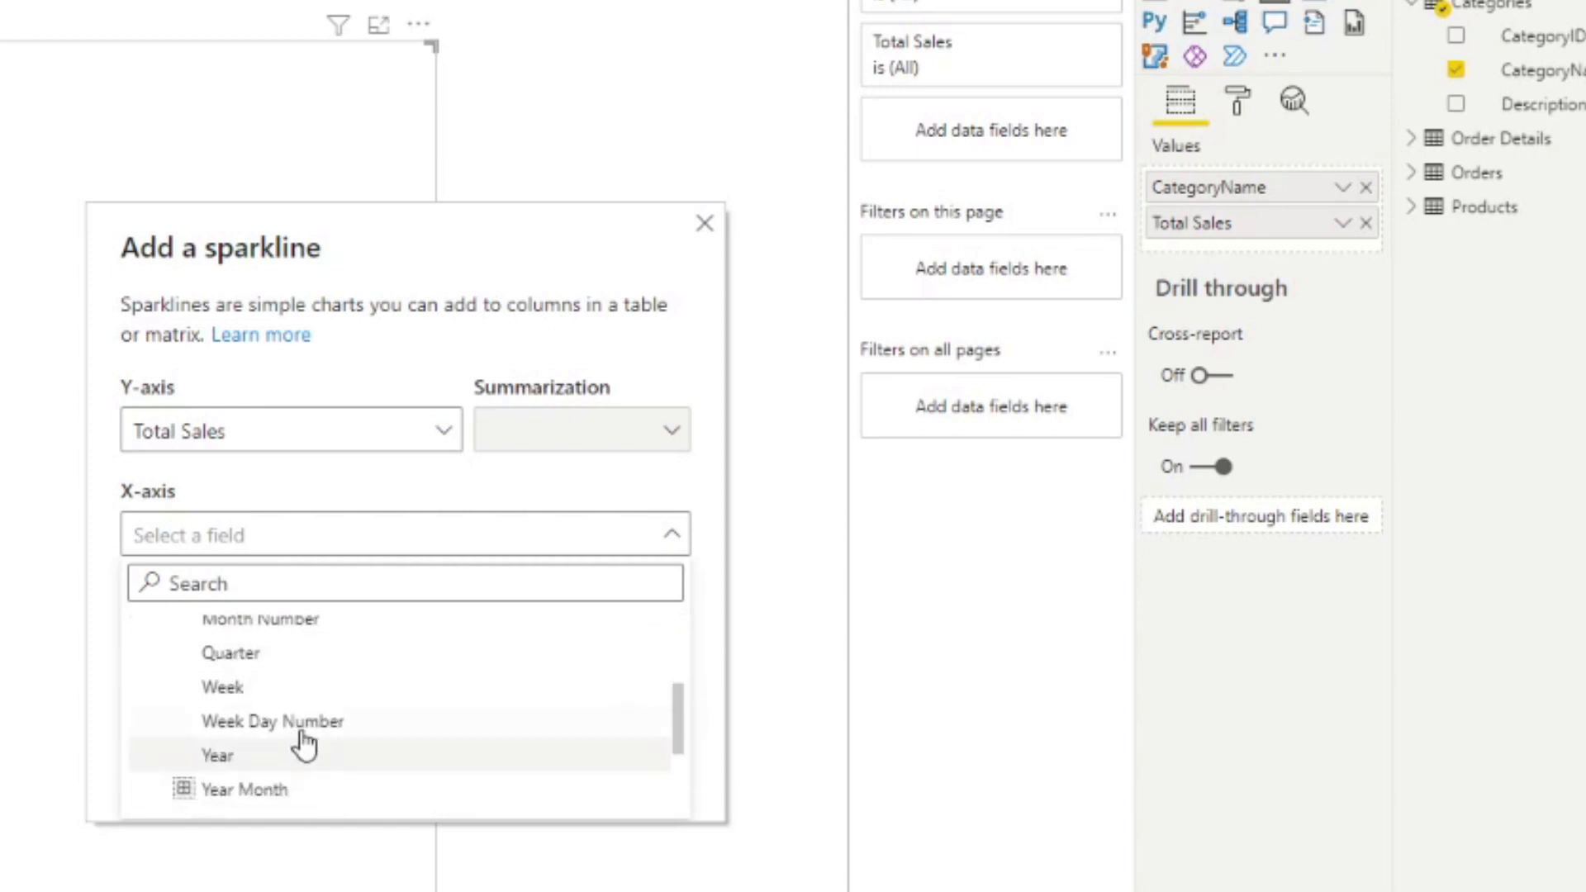
{"action": "left_click", "coordinate": [244, 749]}
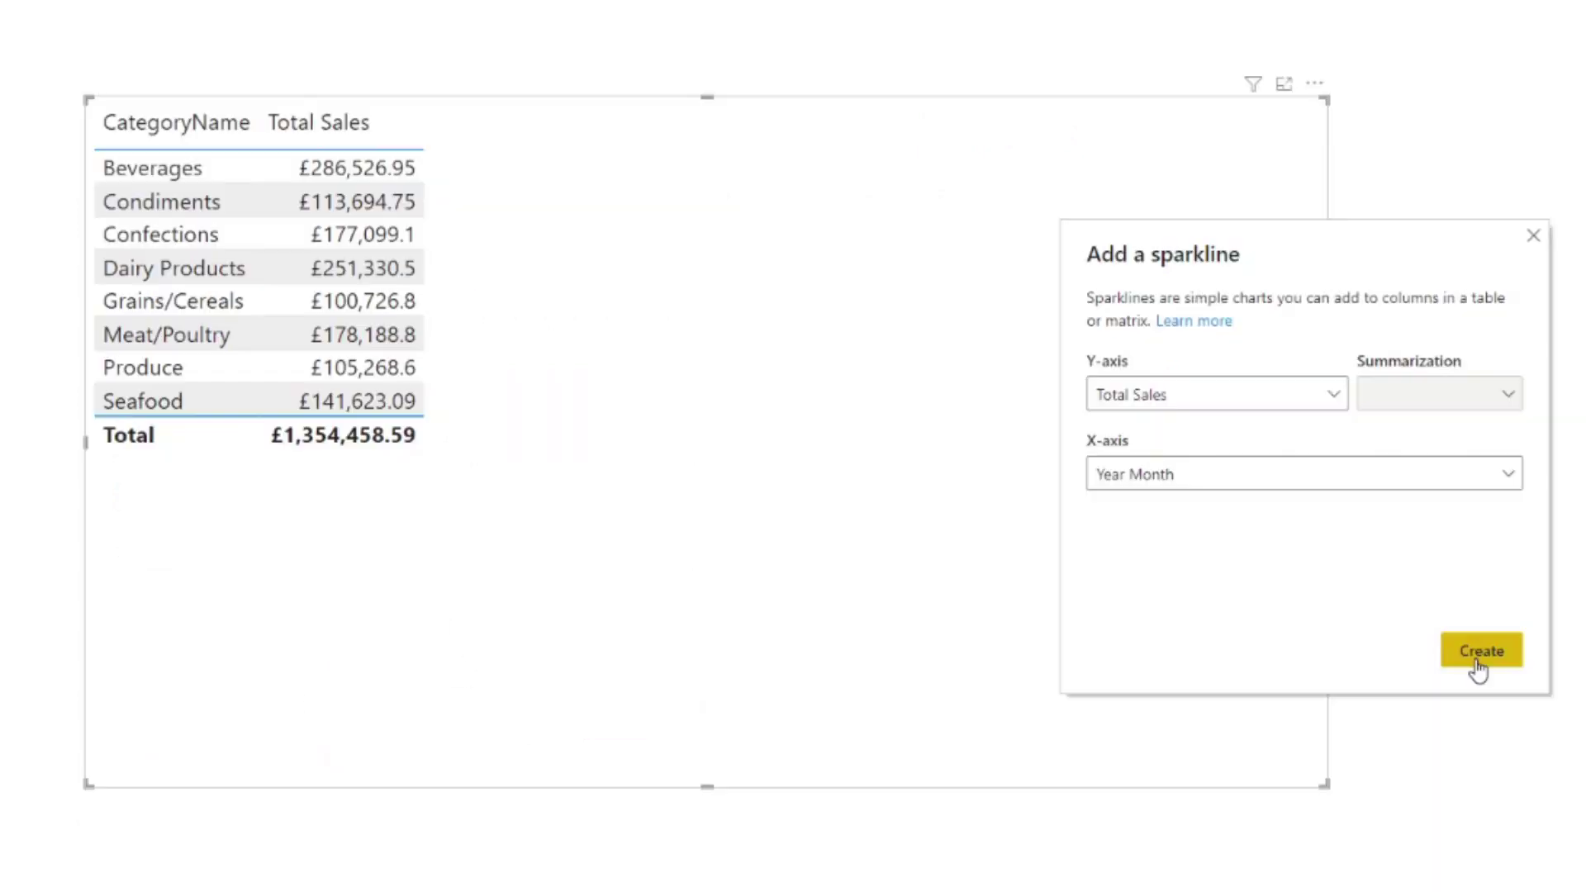
{"action": "left_click", "coordinate": [637, 766]}
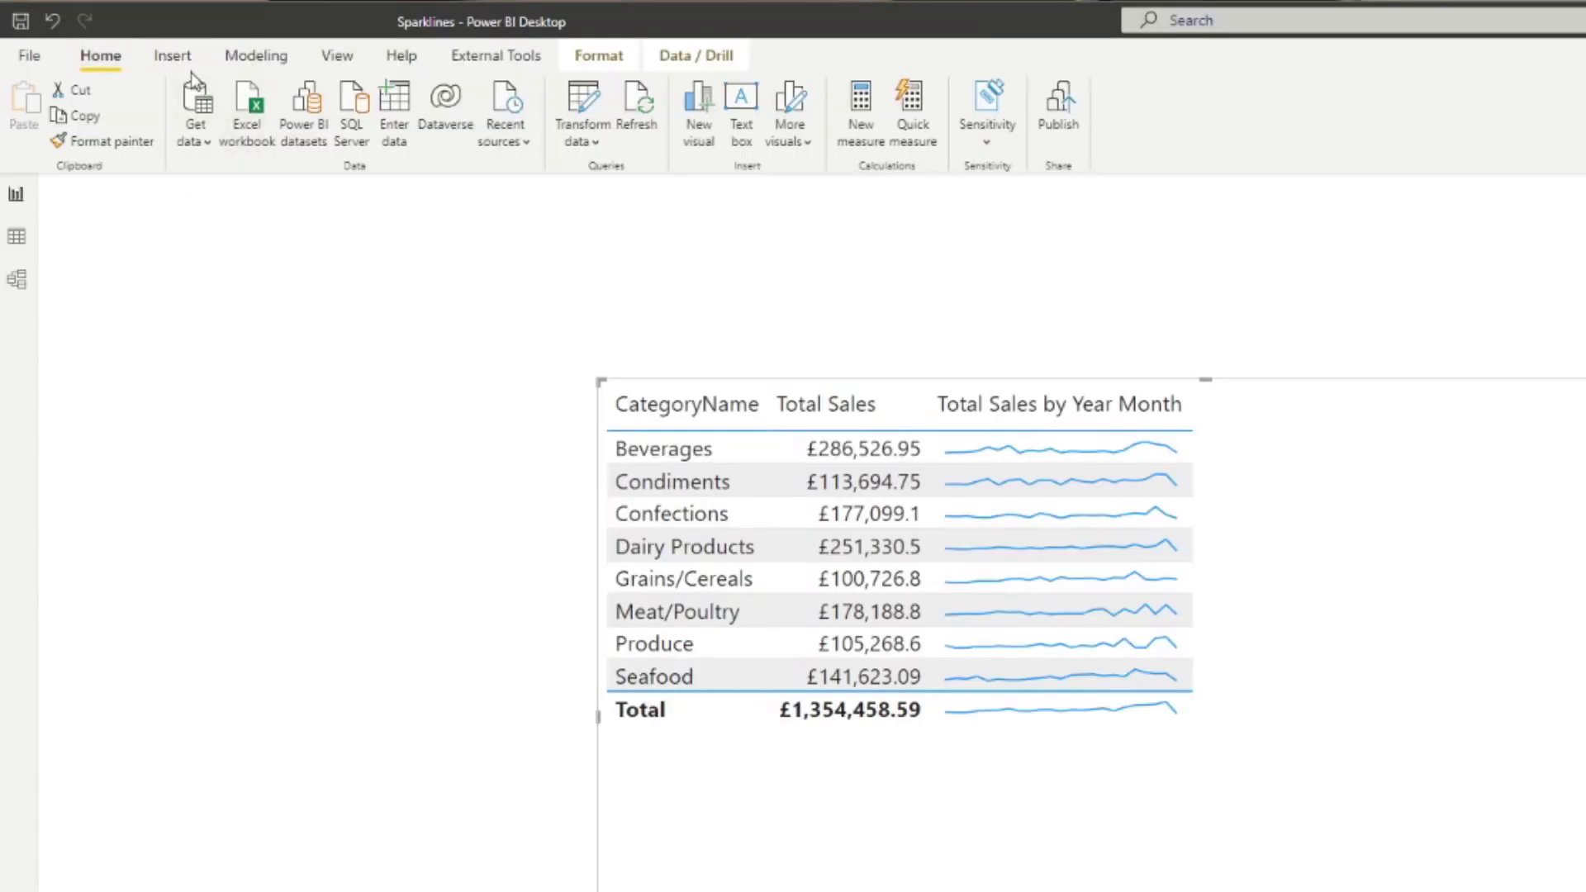
Start another sparkline with Order Details Quantity, summarized as Sum, as its values.
{"action": "left_click", "coordinate": [173, 56]}
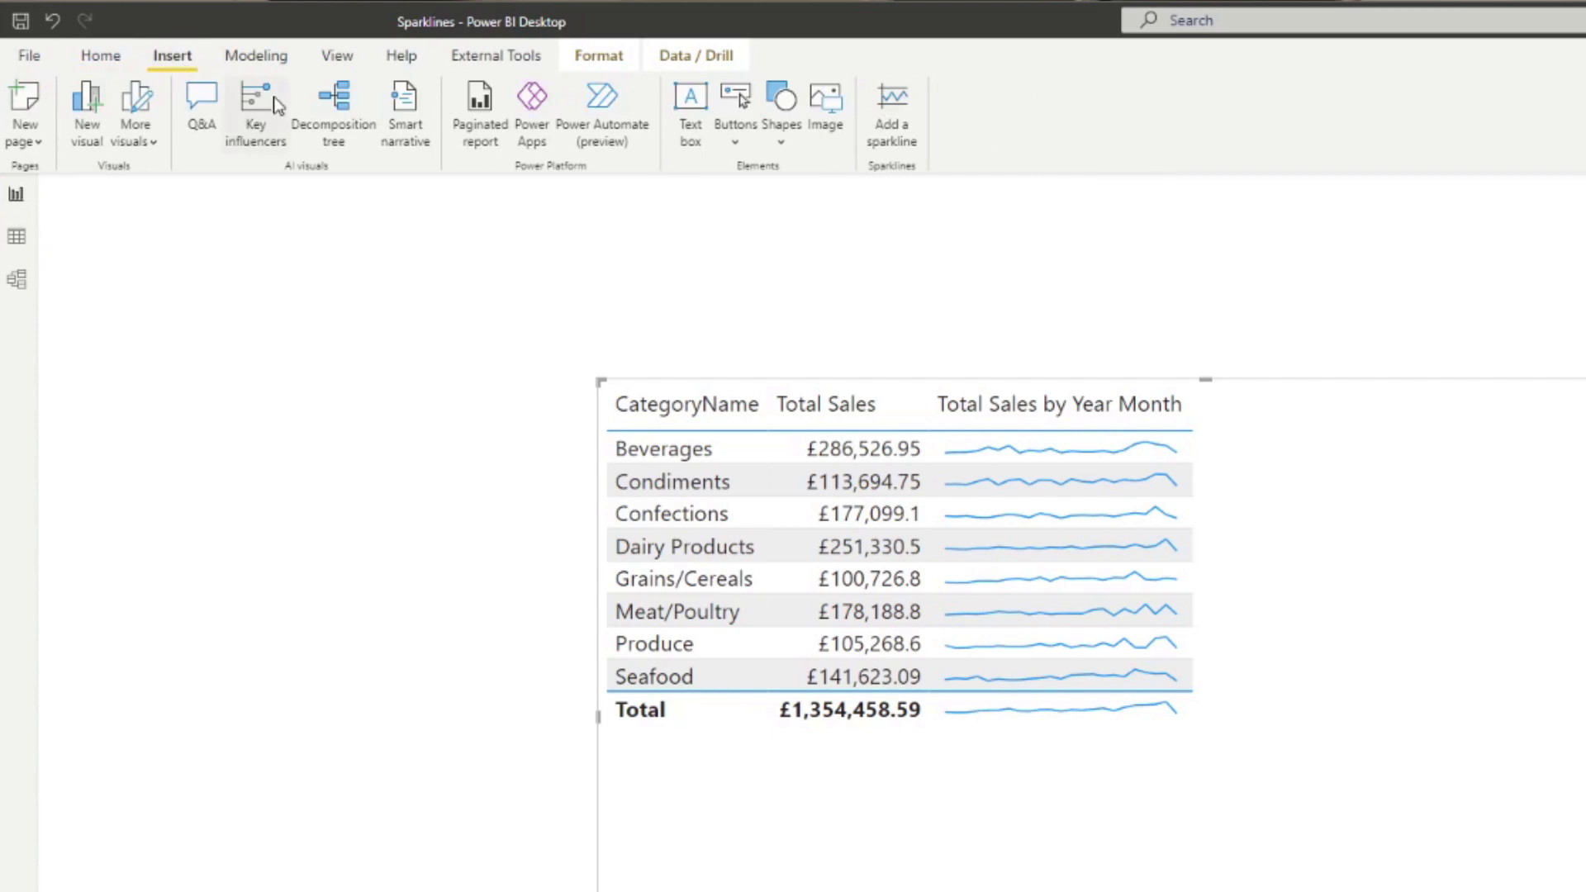
{"action": "left_click", "coordinate": [897, 117]}
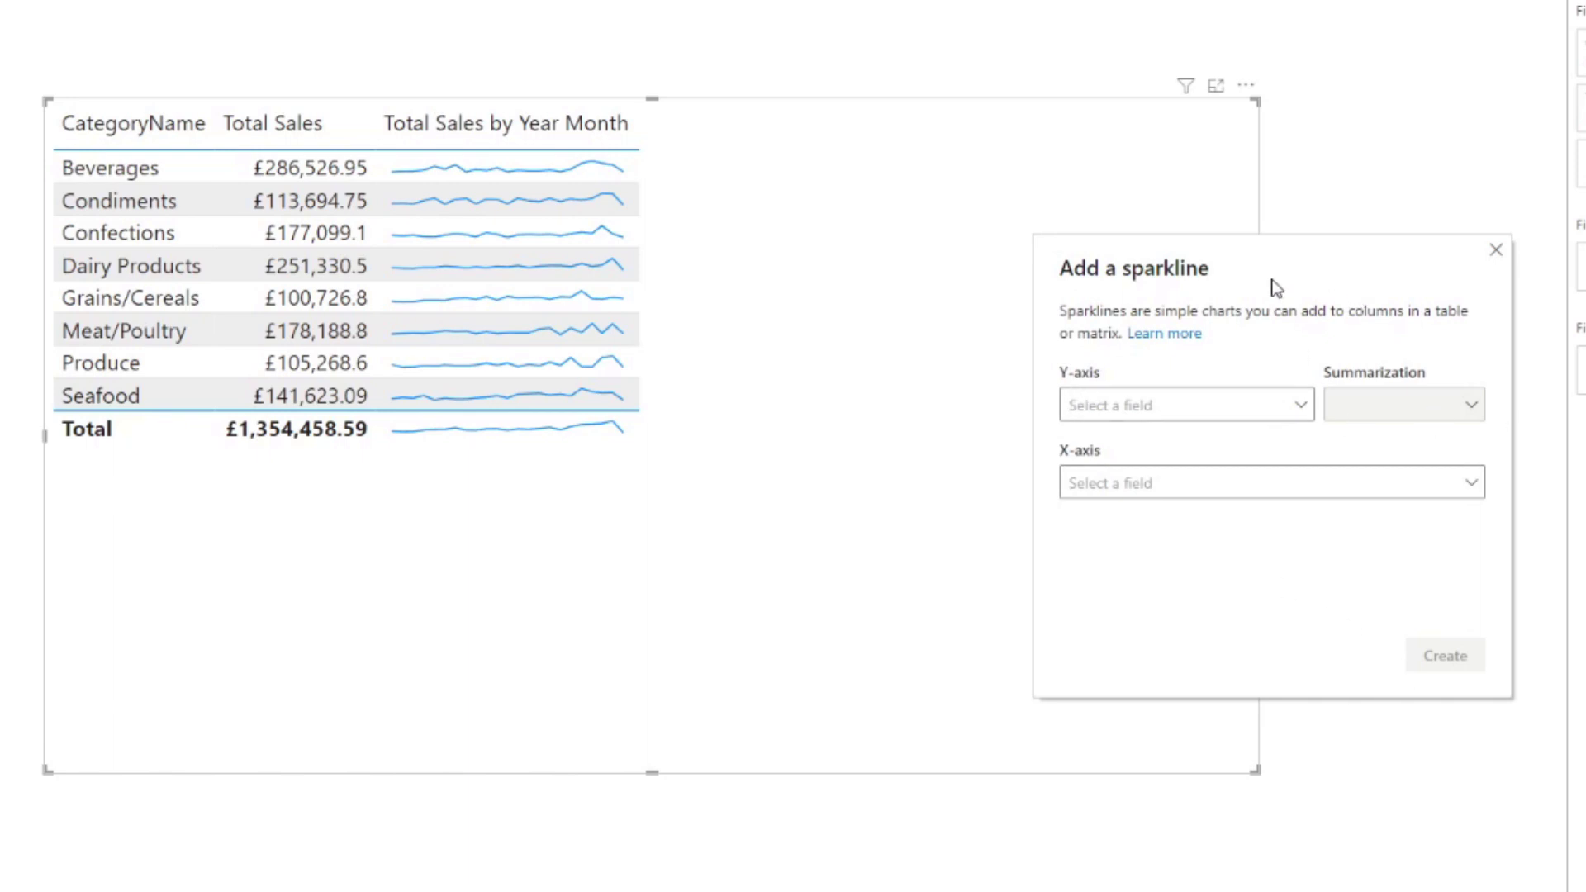
{"action": "left_click_drag", "start_coordinate": [1271, 287], "coordinate": [1200, 317]}
{"action": "left_click", "coordinate": [1197, 437]}
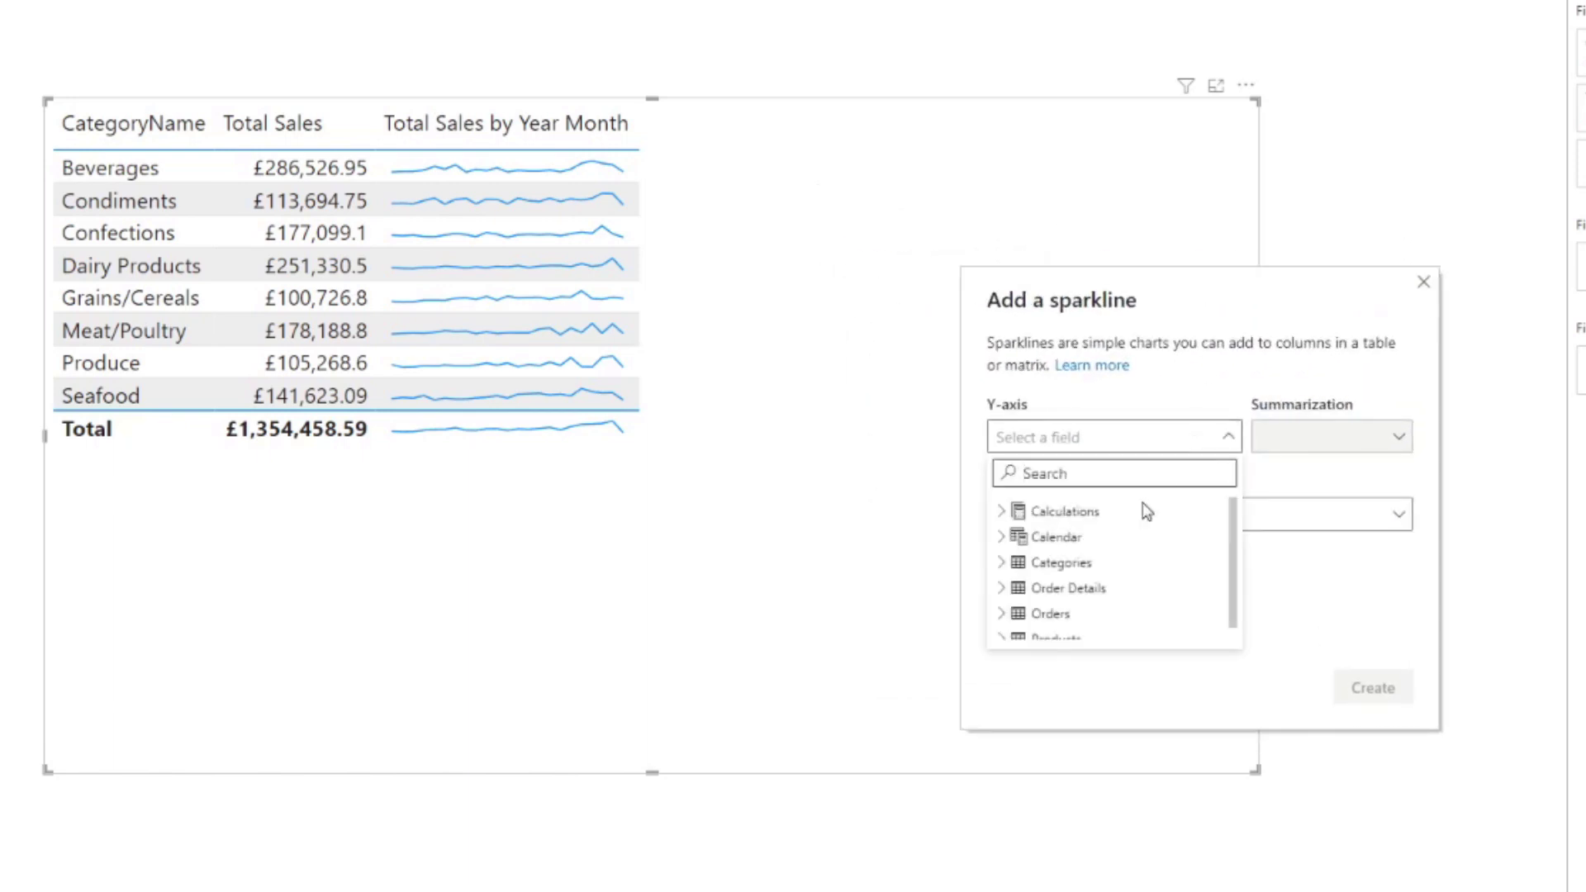
{"action": "scroll", "coordinate": [1101, 549], "scroll_direction": "down", "scroll_amount": 1}
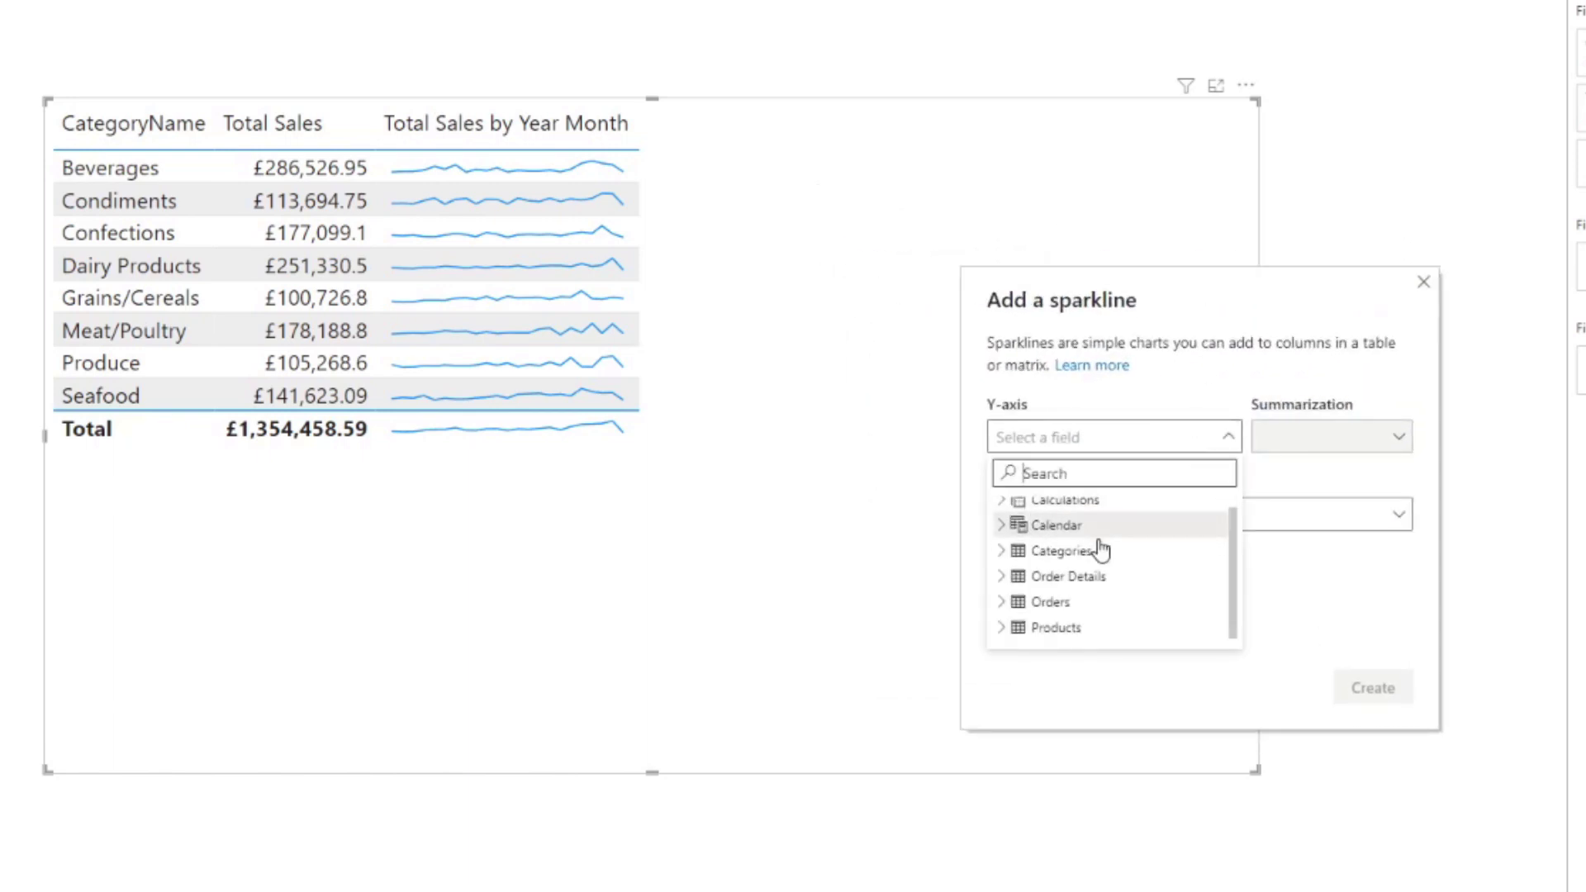
{"action": "left_click", "coordinate": [1001, 575]}
{"action": "left_click", "coordinate": [1070, 589]}
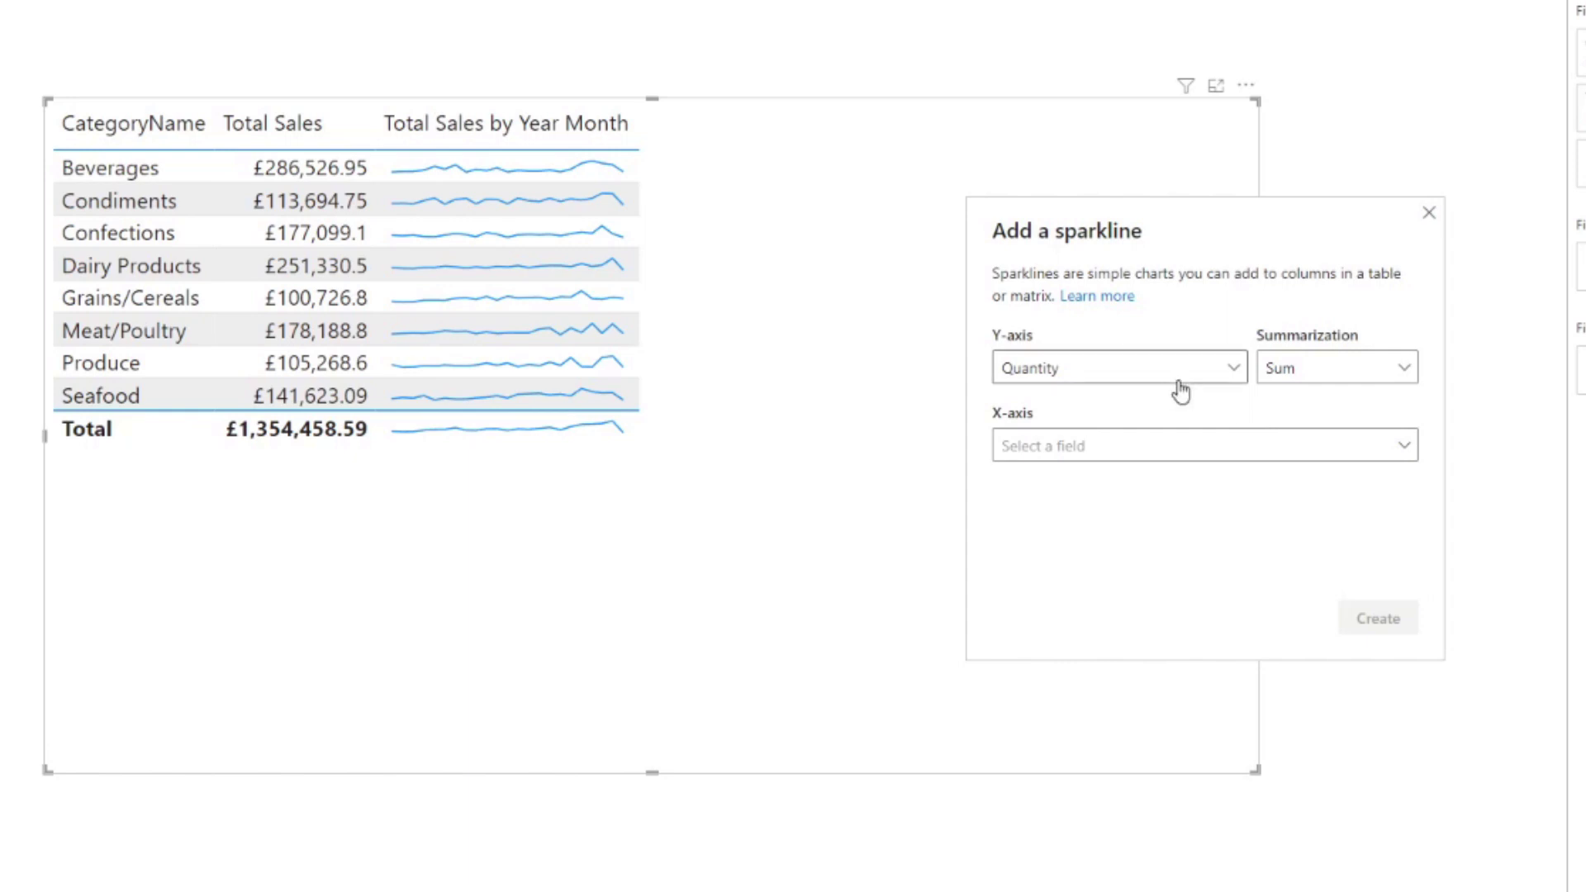
{"action": "left_click", "coordinate": [1336, 382]}
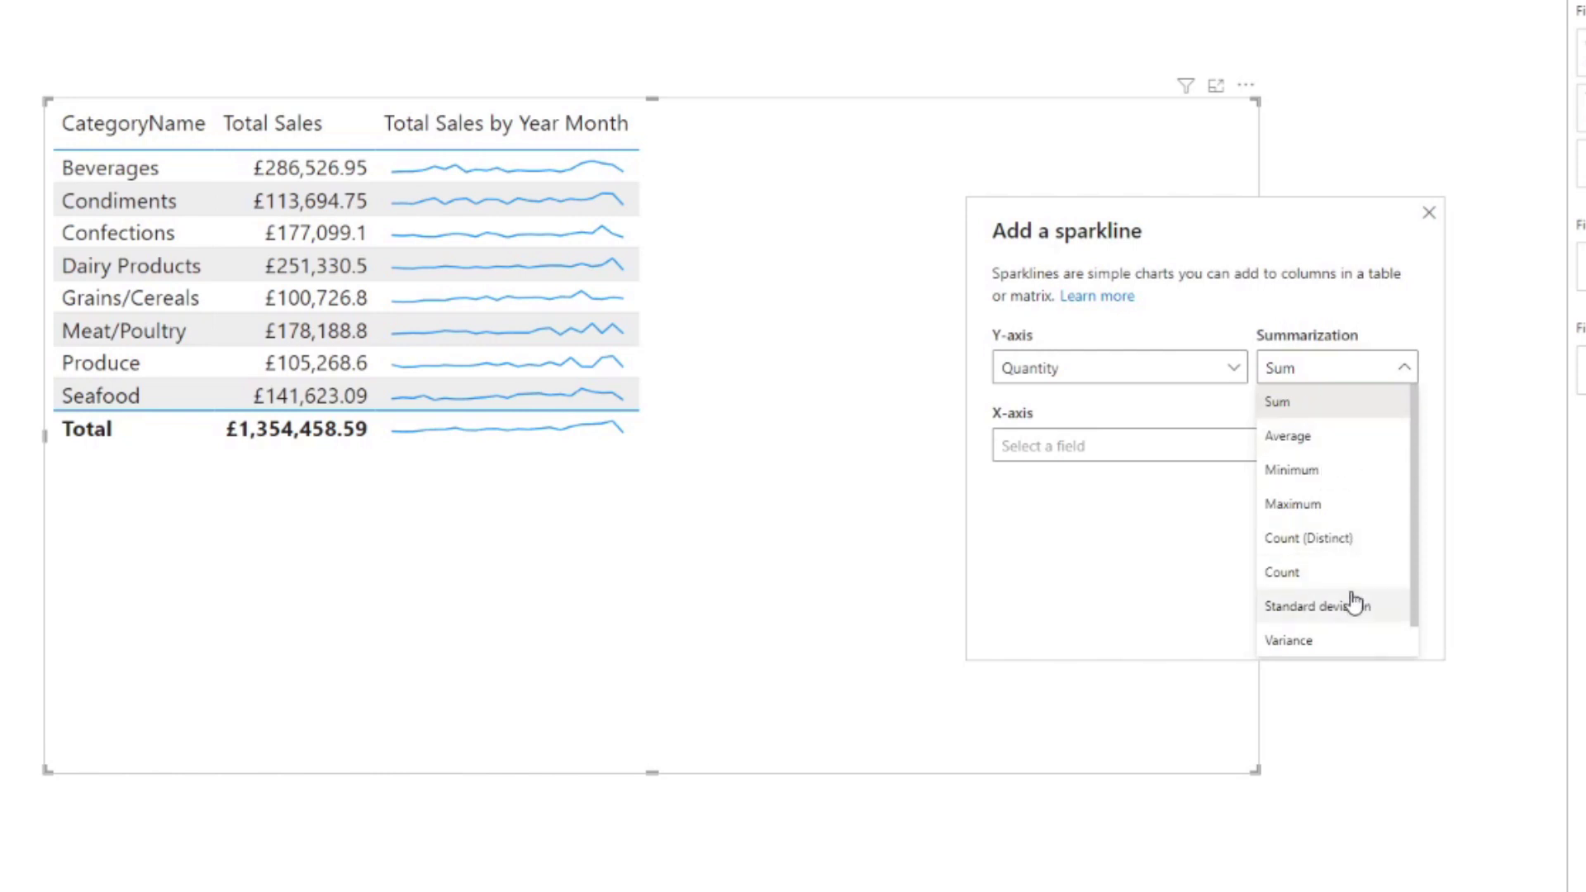
{"action": "scroll", "coordinate": [1353, 599], "scroll_direction": "down", "scroll_amount": 1}
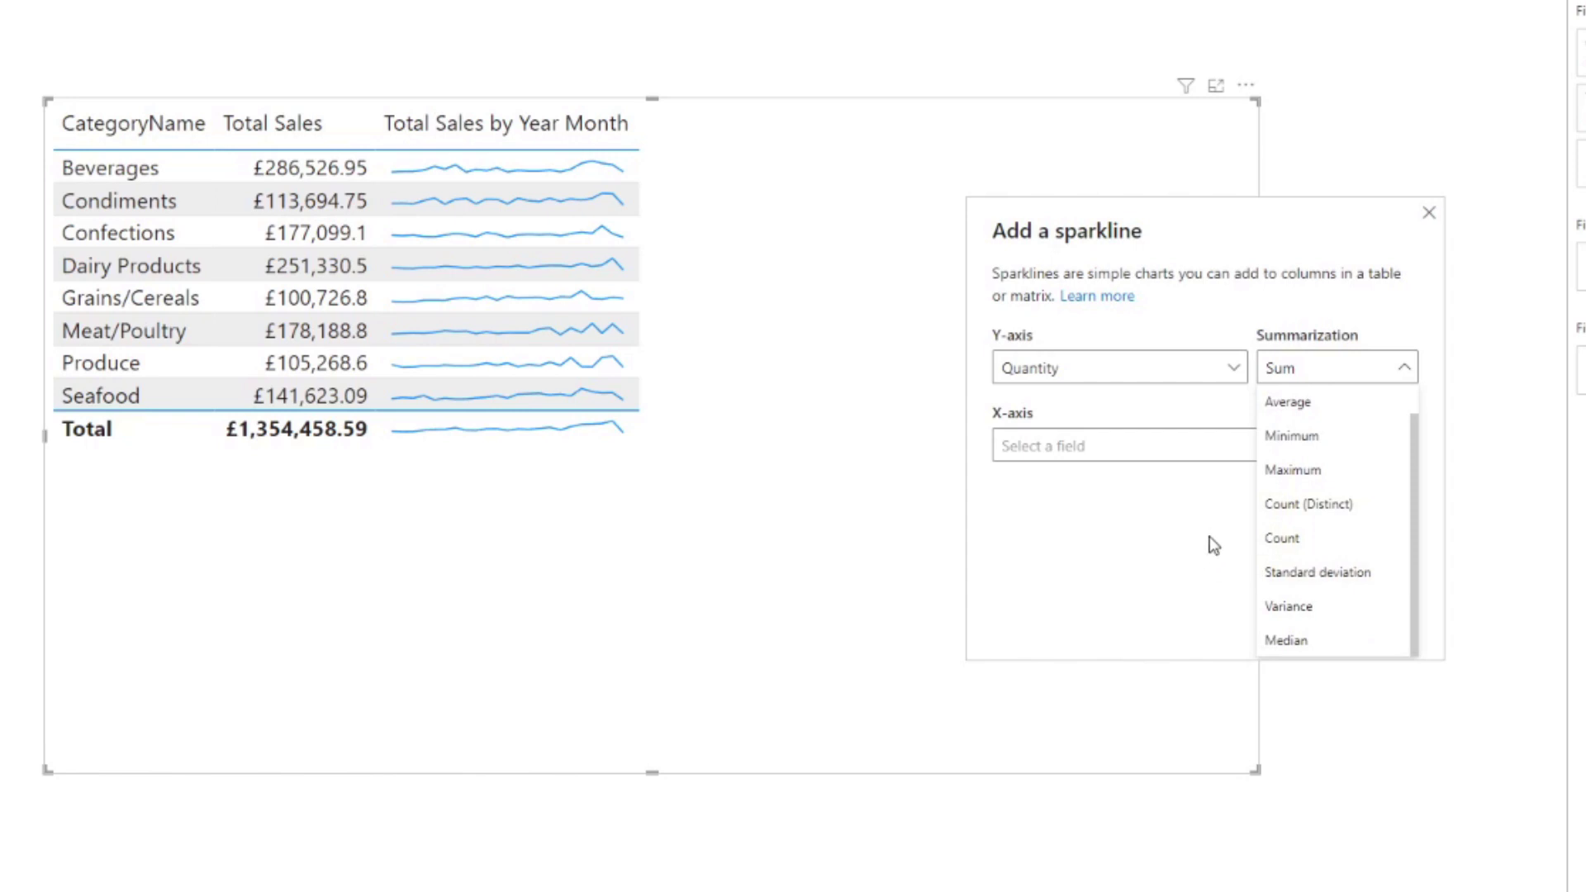
{"action": "left_click", "coordinate": [1257, 229]}
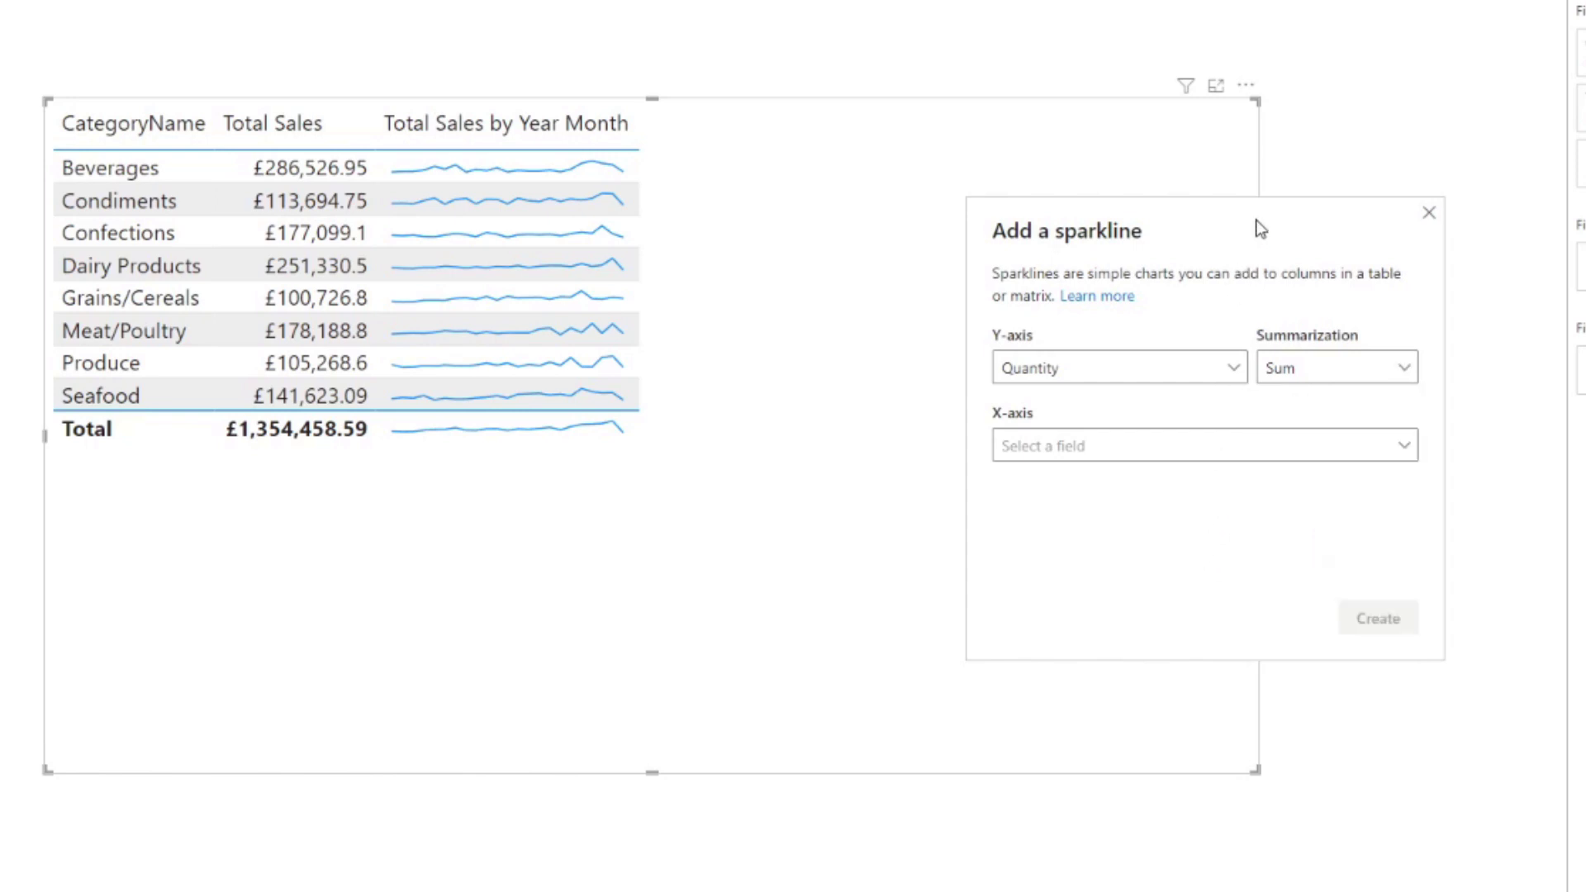
Set the Quantity sparkline's x-axis to Calendar > Year Month and create it.
{"action": "left_click", "coordinate": [1143, 468]}
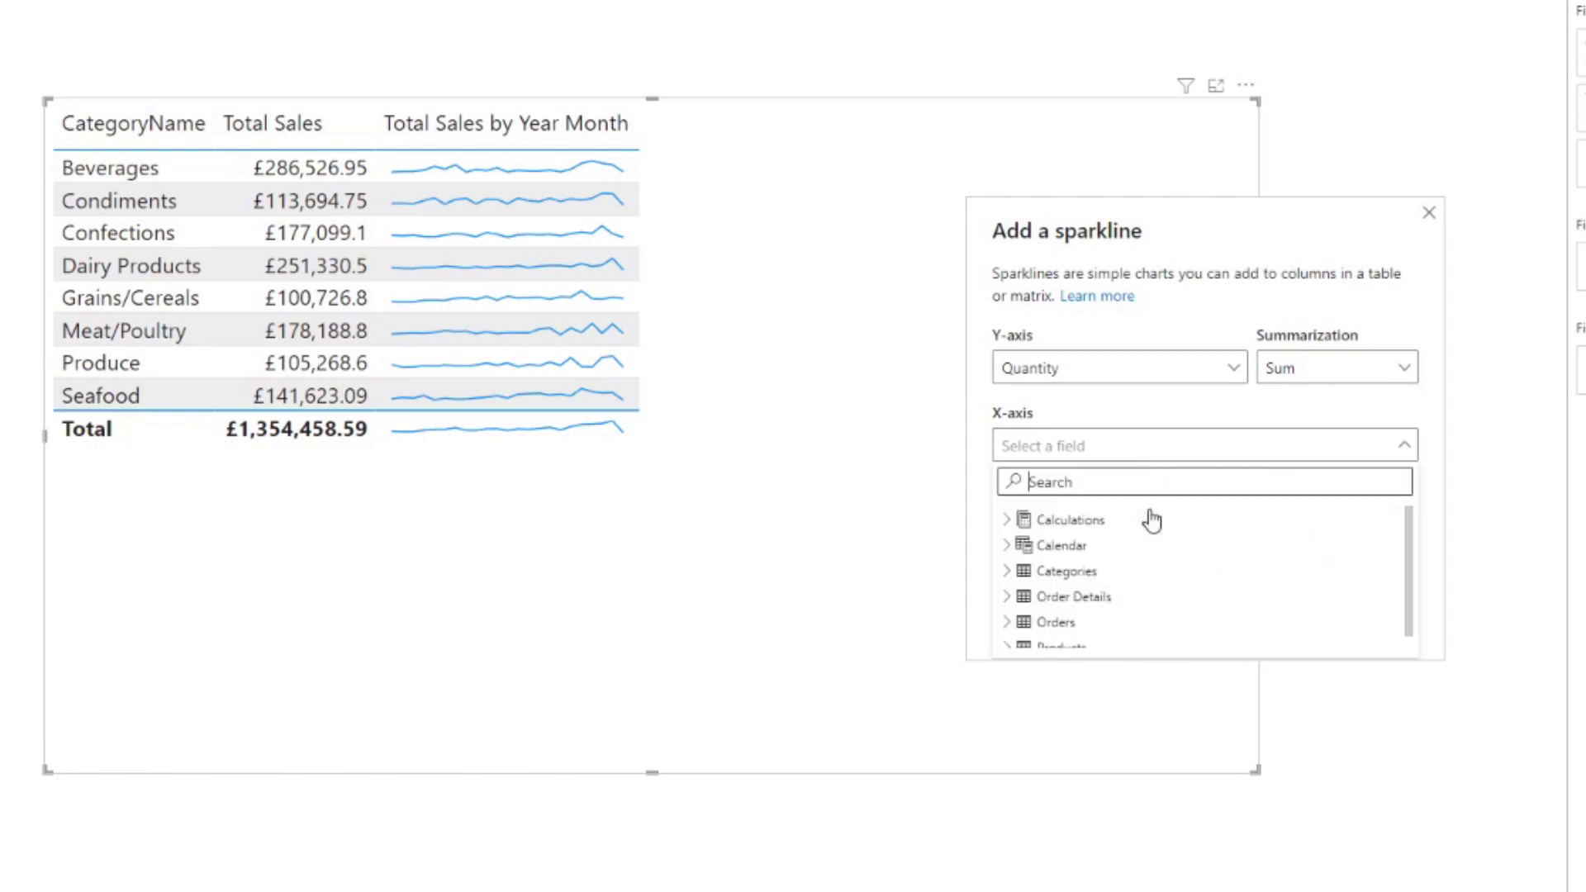
{"action": "left_click", "coordinate": [1008, 545]}
{"action": "scroll", "coordinate": [1167, 555], "scroll_direction": "down", "scroll_amount": 5}
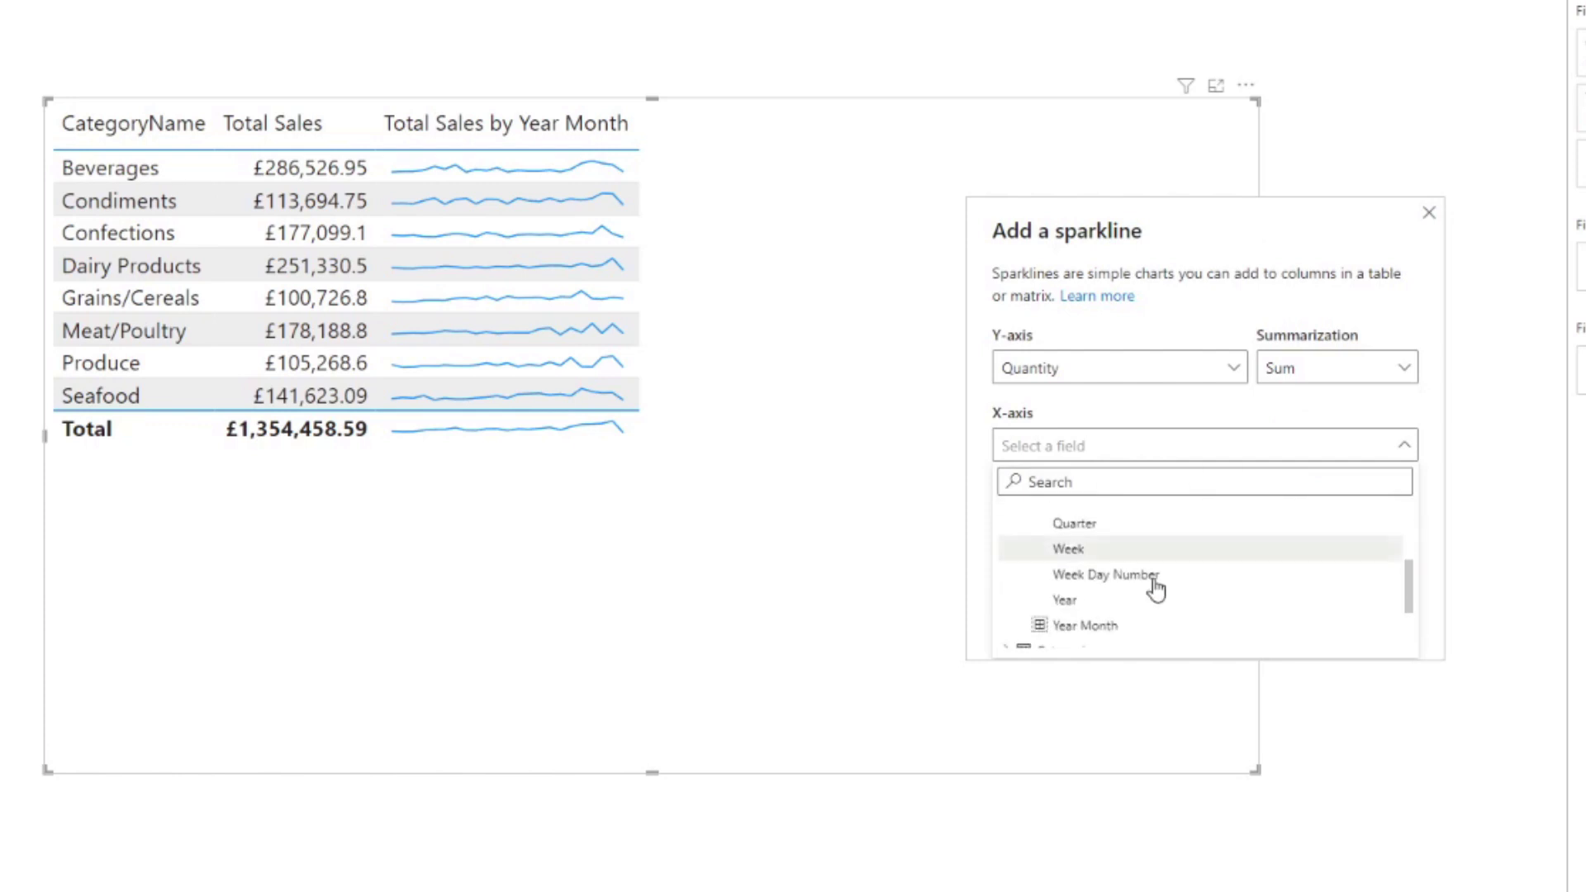
{"action": "left_click", "coordinate": [1130, 626]}
{"action": "left_click", "coordinate": [1385, 628]}
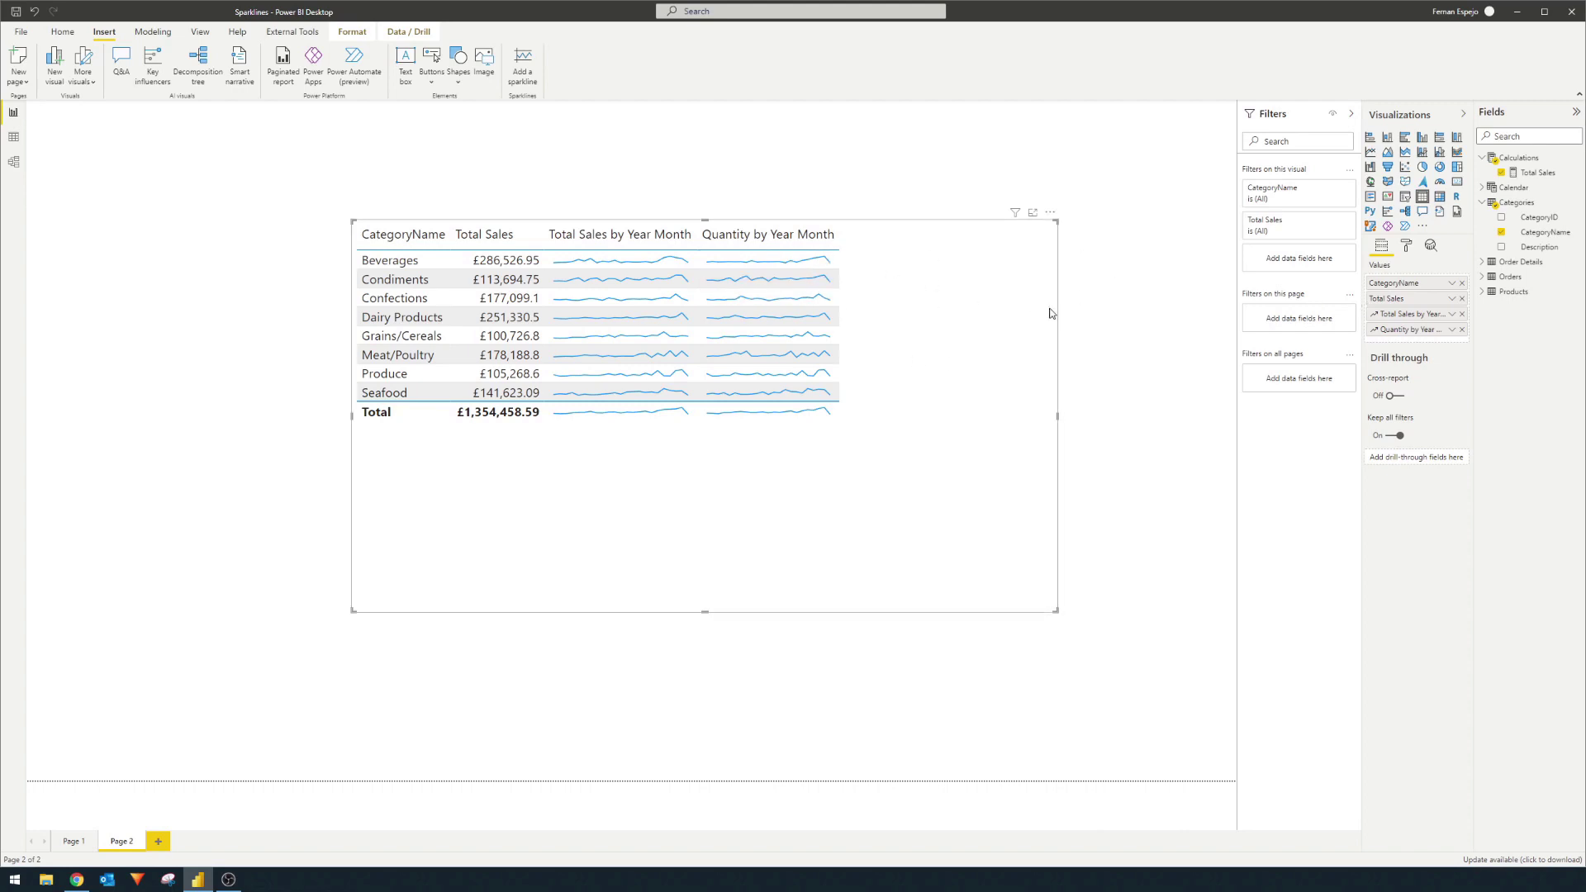
In Format visual > Sparklines, select Quantity by Year Month for formatting.
{"action": "left_click", "coordinate": [1409, 250]}
{"action": "left_click", "coordinate": [1395, 451]}
{"action": "scroll", "coordinate": [1395, 454], "scroll_direction": "up", "scroll_amount": 2}
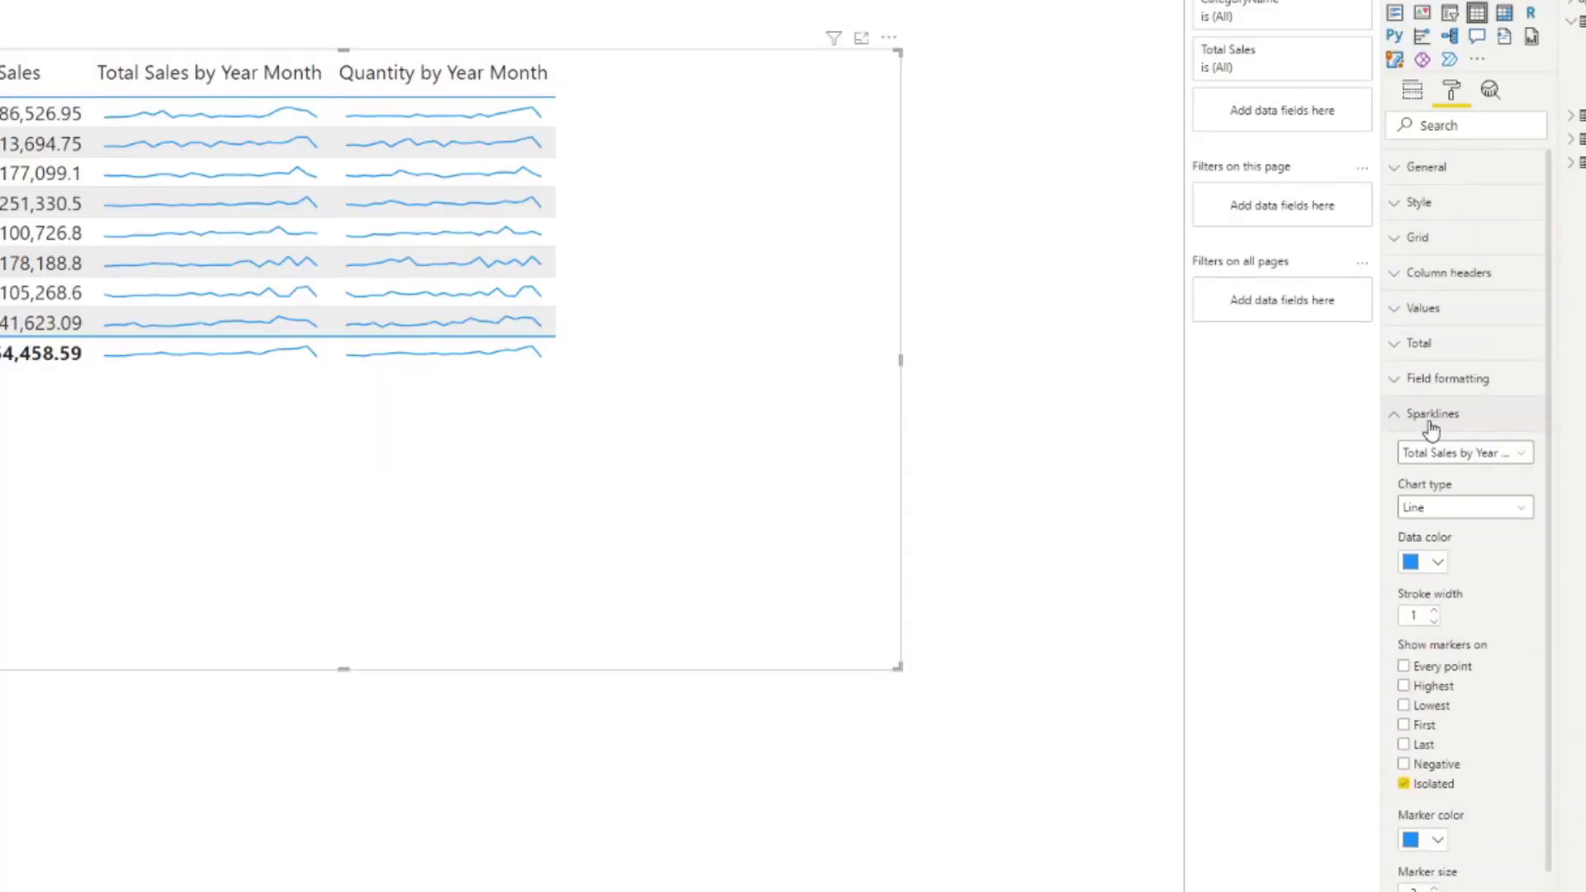
{"action": "left_click", "coordinate": [1397, 453]}
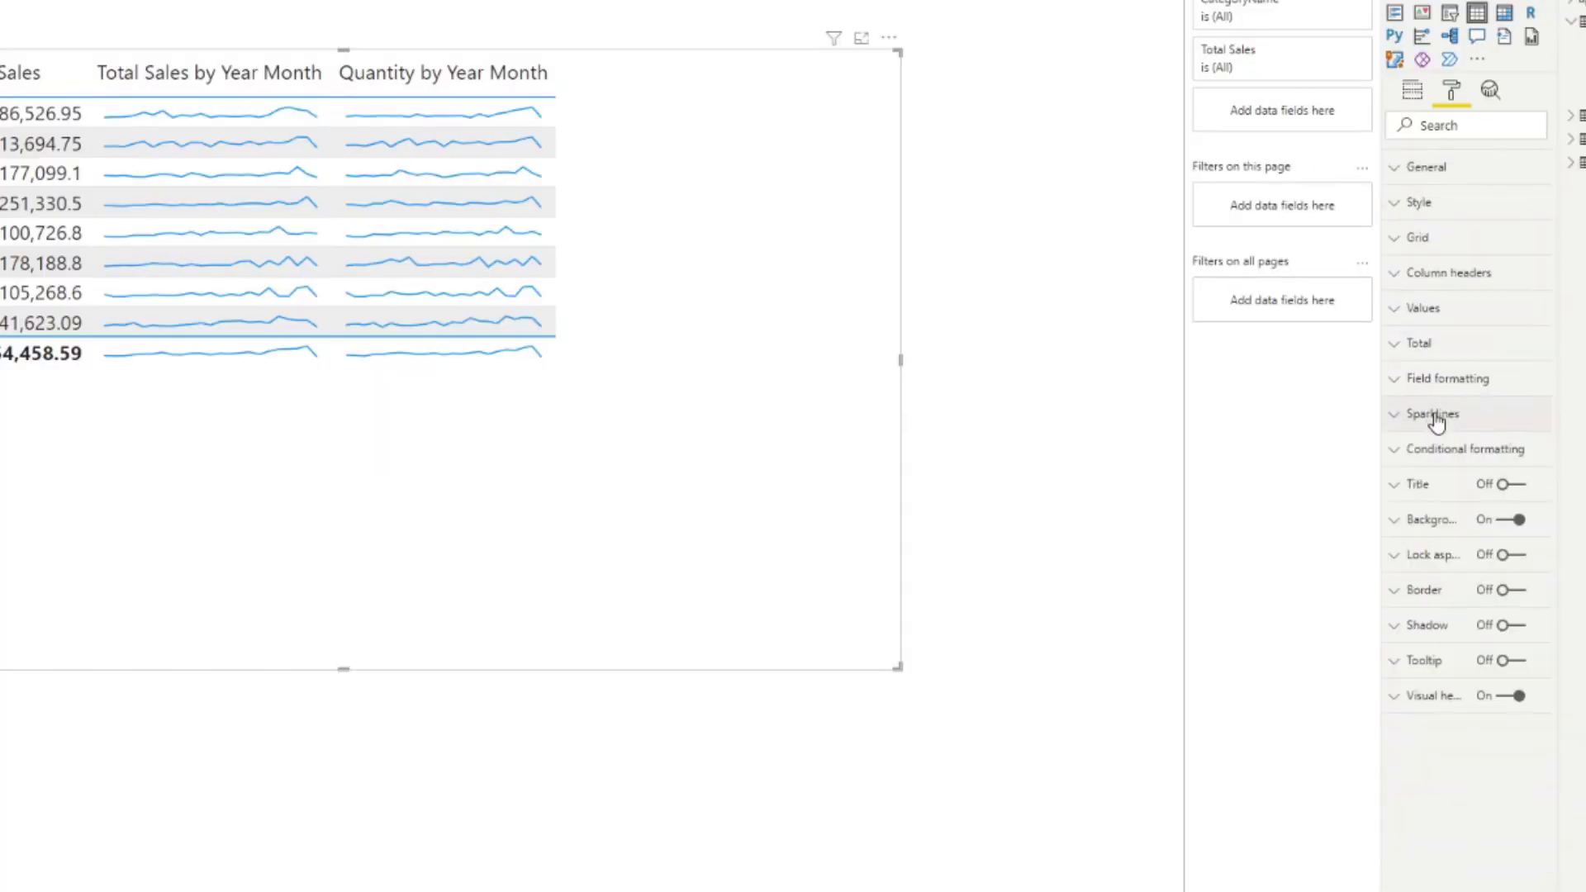
{"action": "left_click", "coordinate": [1434, 415]}
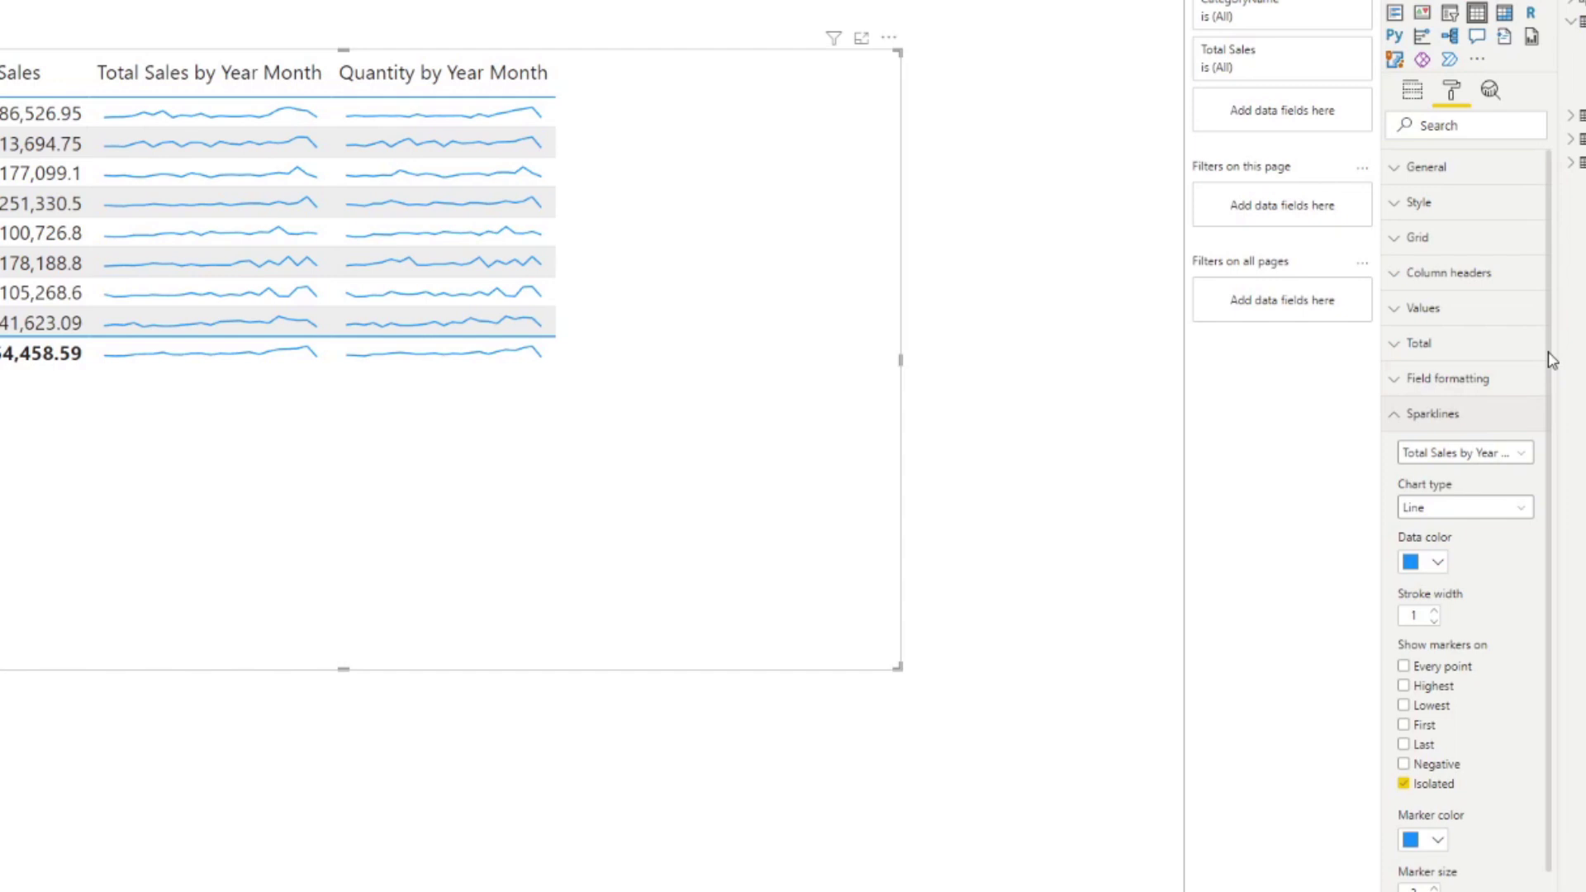
{"action": "scroll", "coordinate": [1549, 361], "scroll_direction": "down", "scroll_amount": 3}
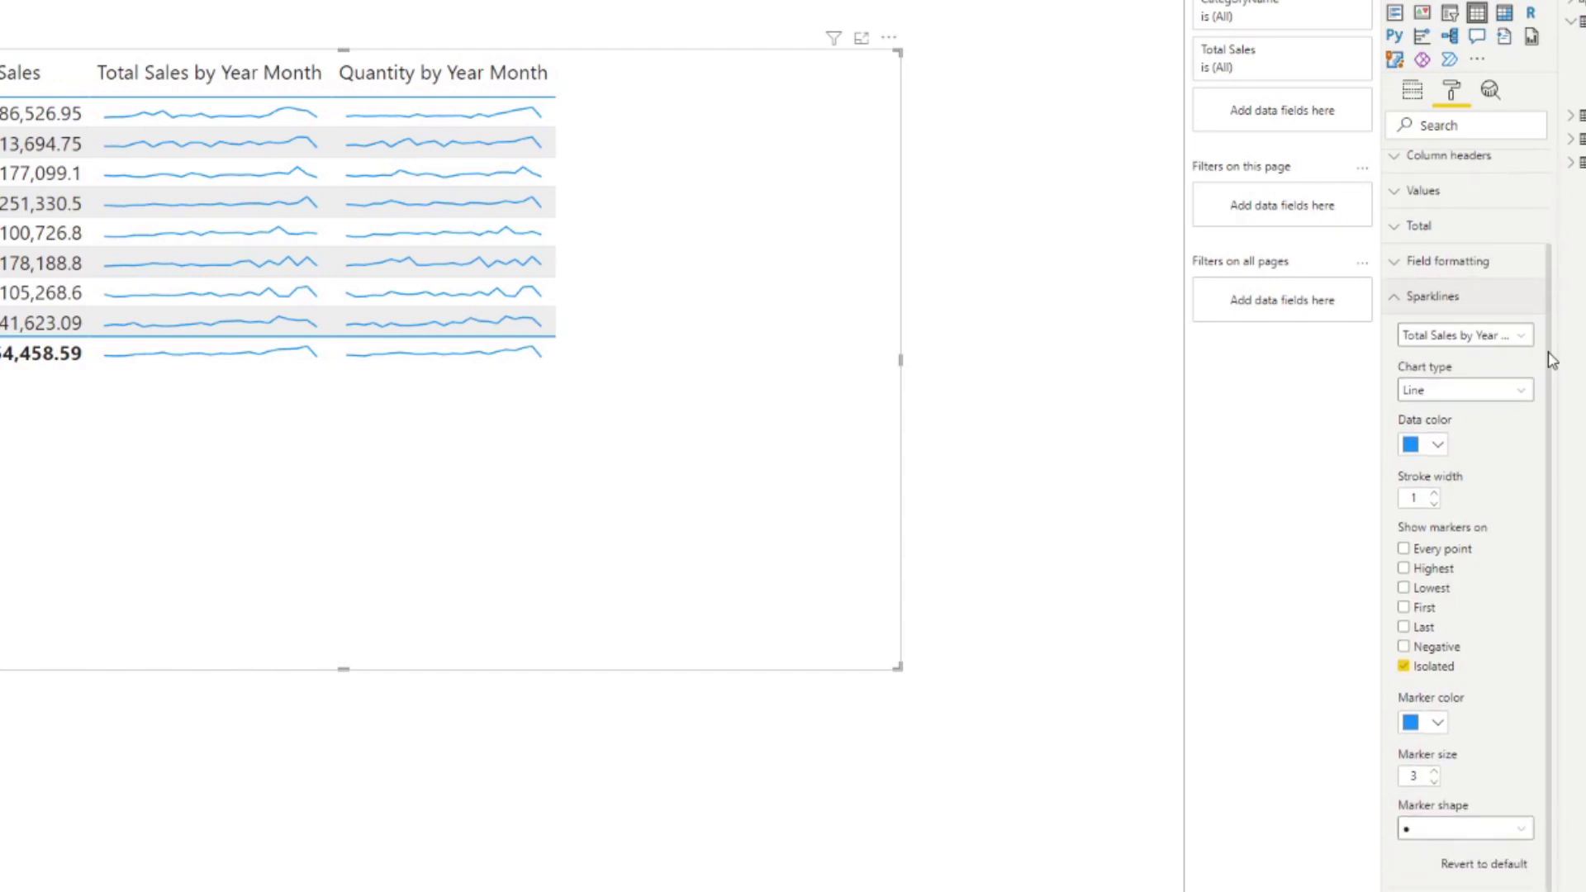
{"action": "left_click", "coordinate": [1511, 340]}
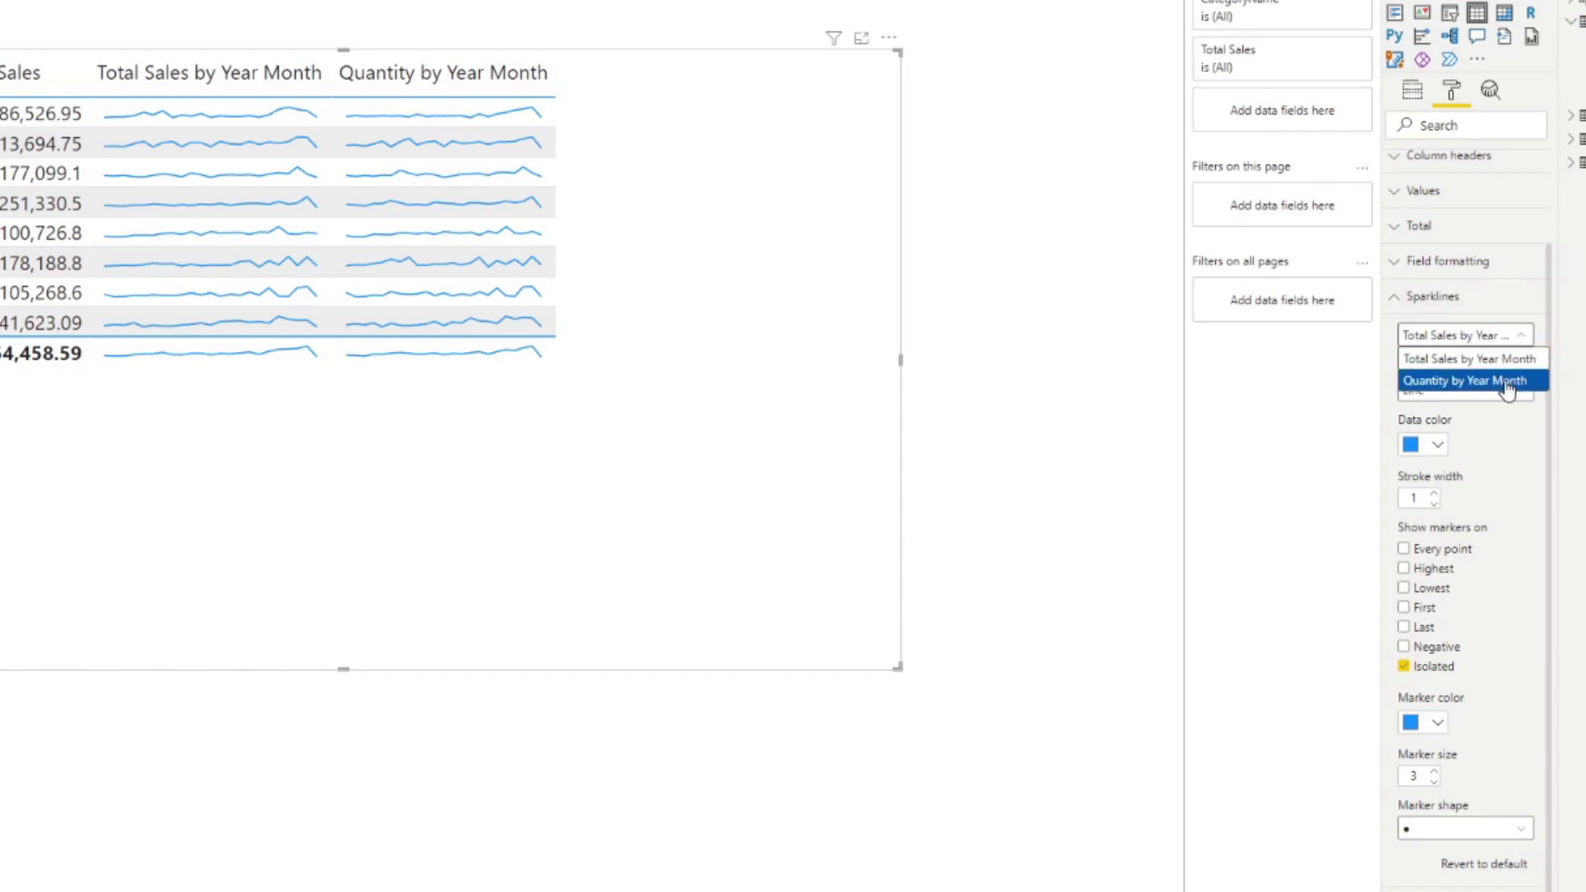
{"action": "left_click", "coordinate": [1505, 384]}
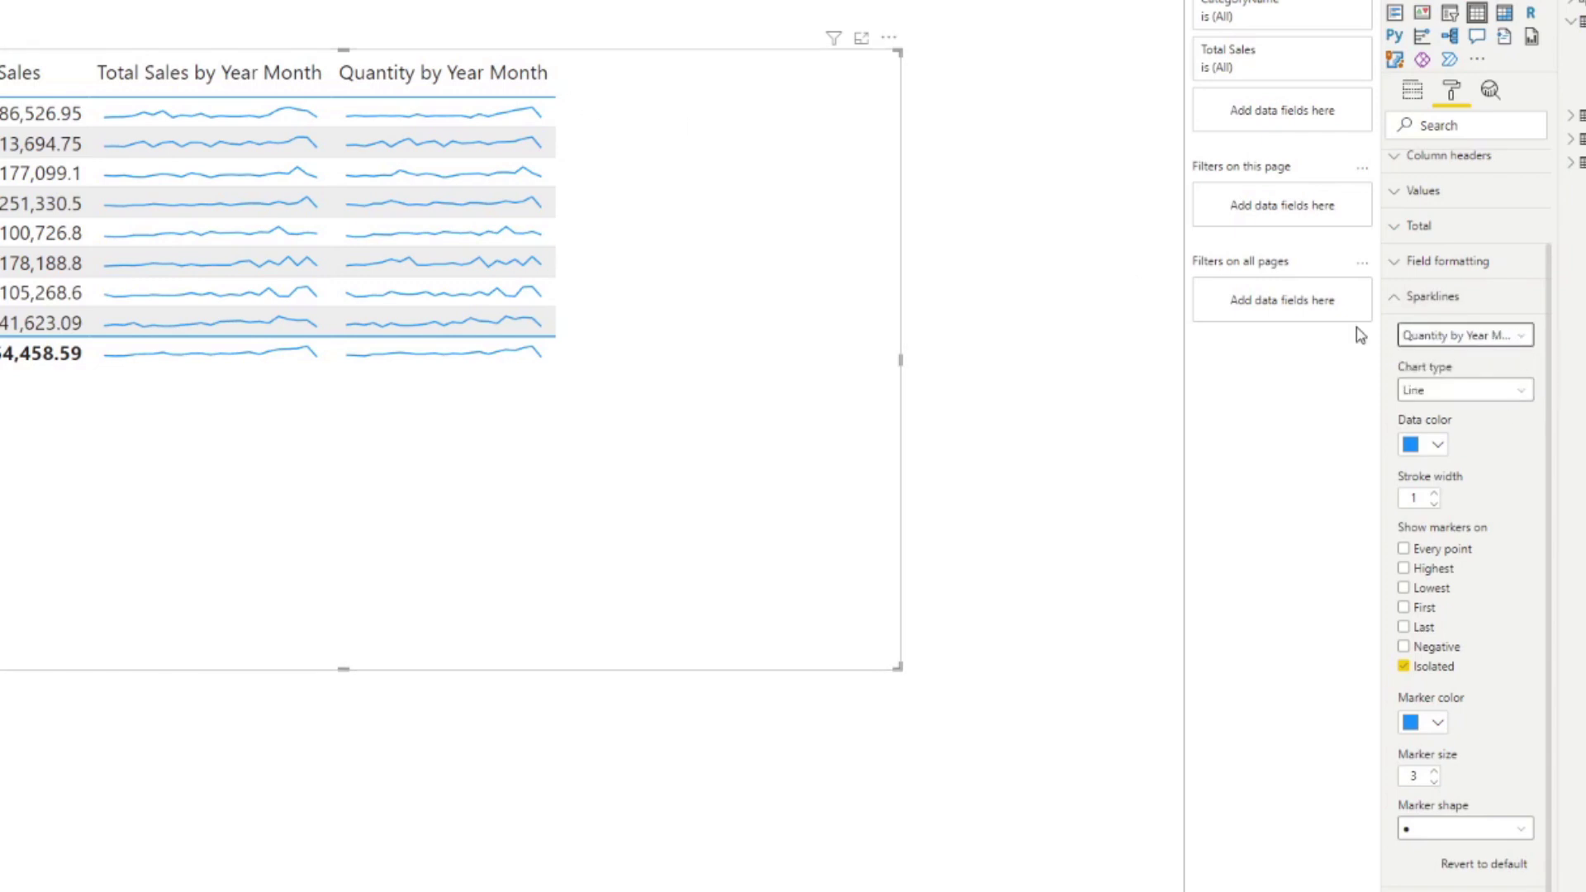
Set the Quantity by Year Month chart type to Column with purple data colour.
{"action": "left_click", "coordinate": [1499, 393]}
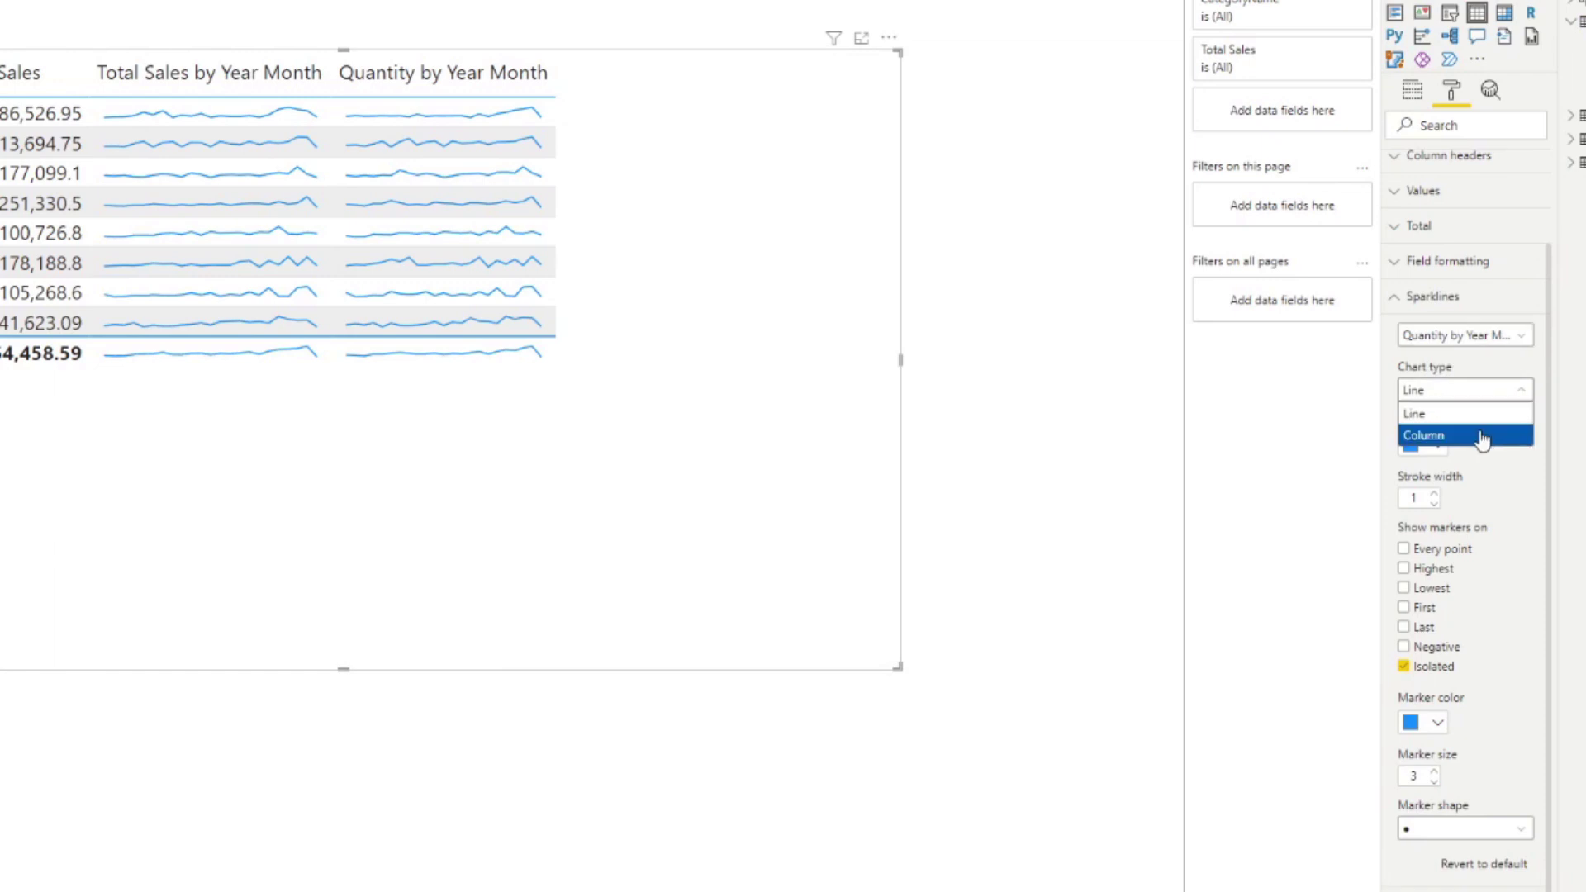
{"action": "left_click", "coordinate": [1482, 438]}
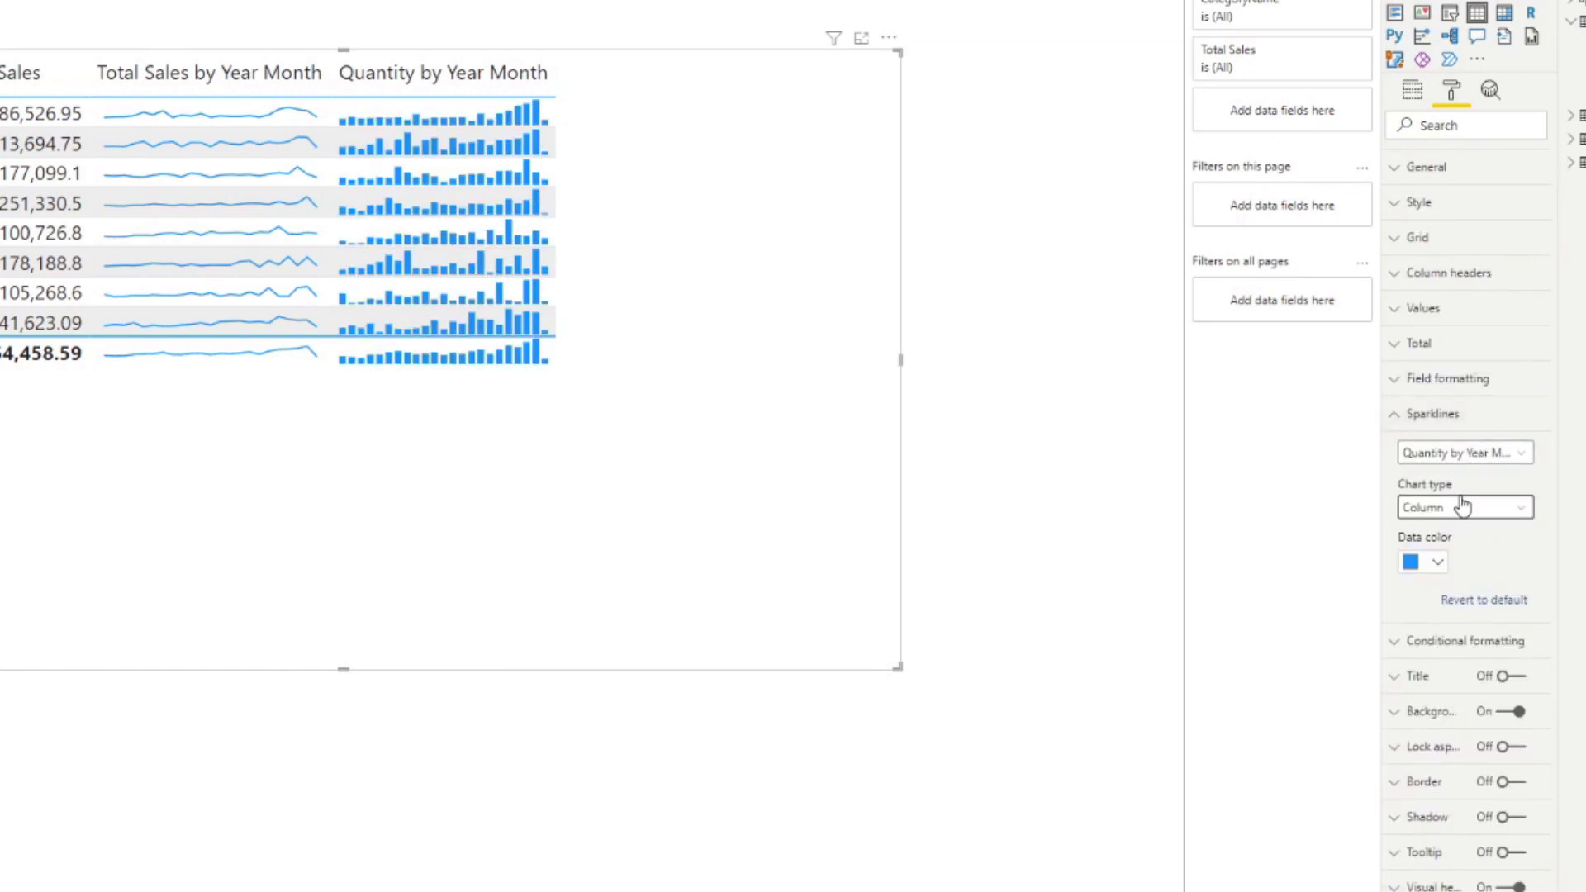
{"action": "left_click", "coordinate": [1437, 563]}
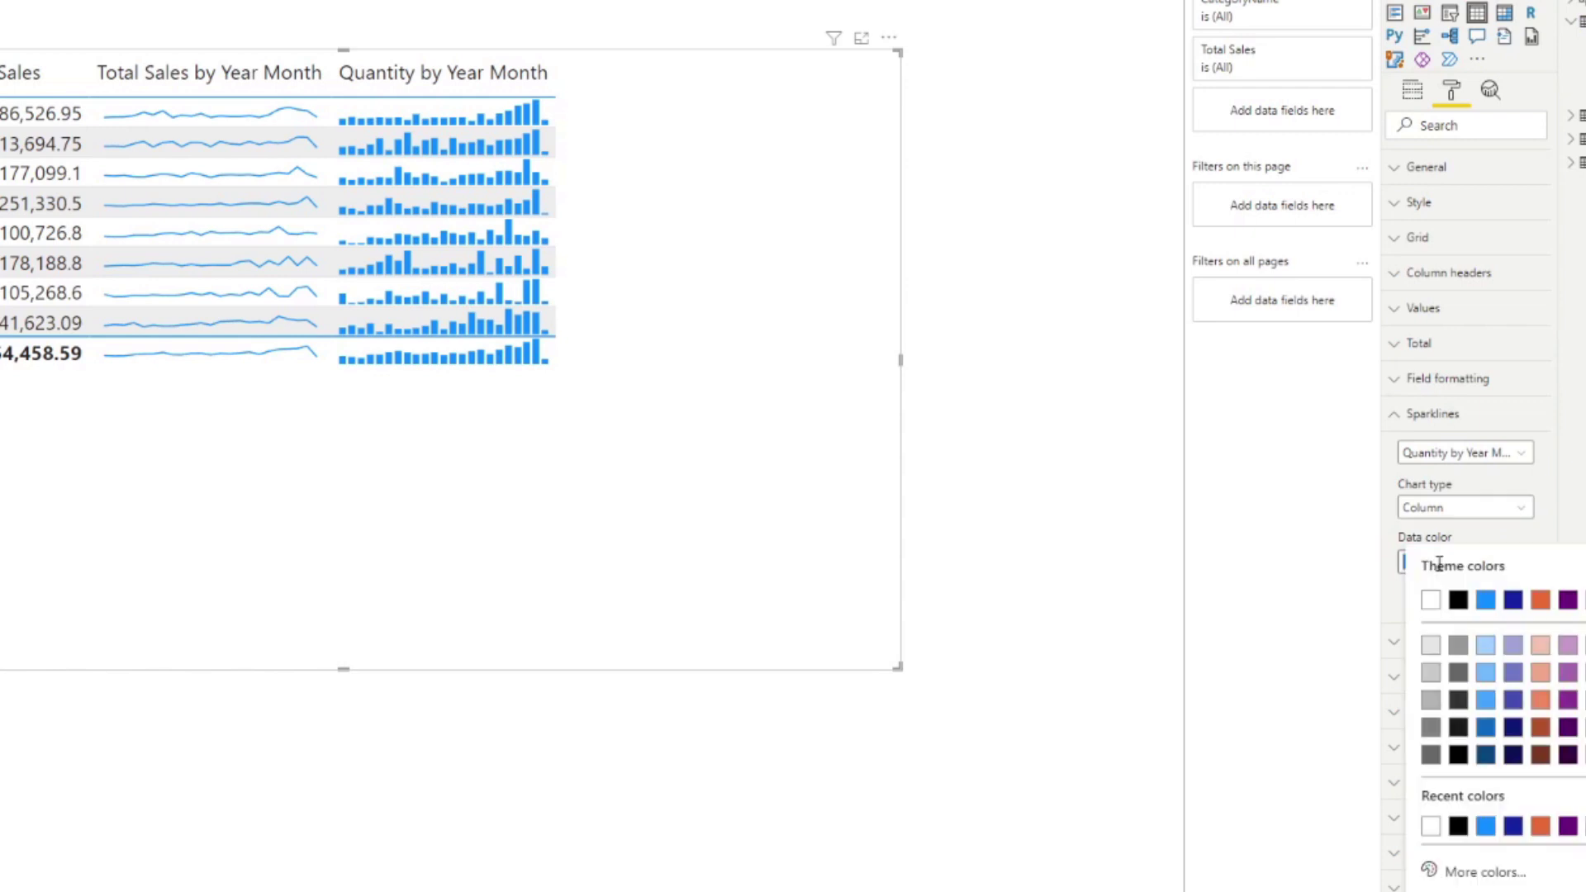
{"action": "left_click", "coordinate": [1567, 601]}
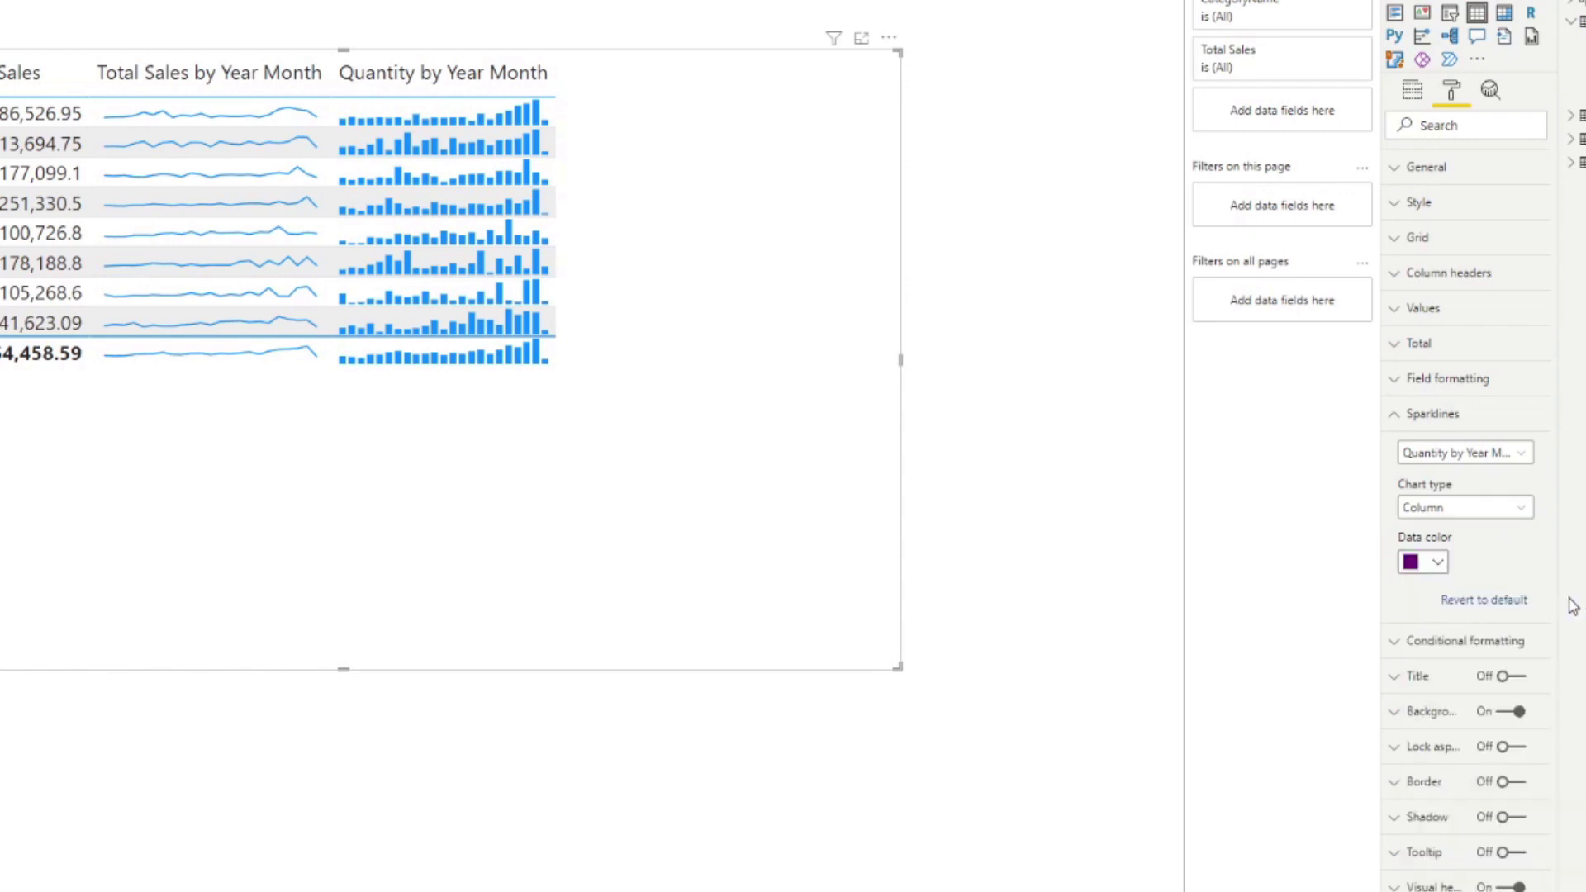
{"action": "left_click", "coordinate": [1493, 455]}
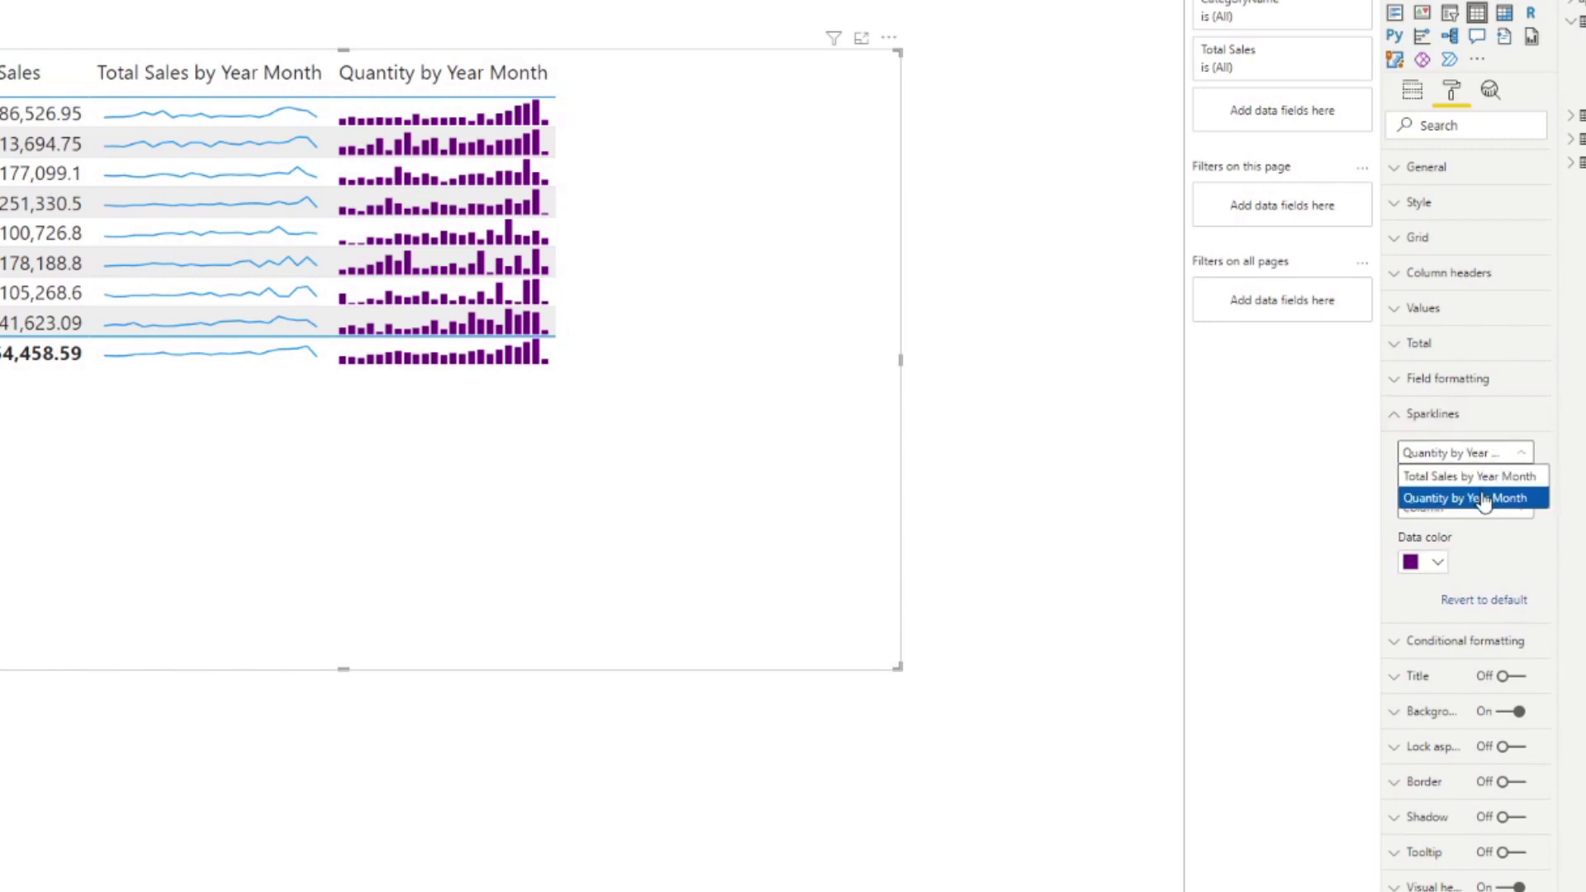
{"action": "left_click", "coordinate": [1499, 478]}
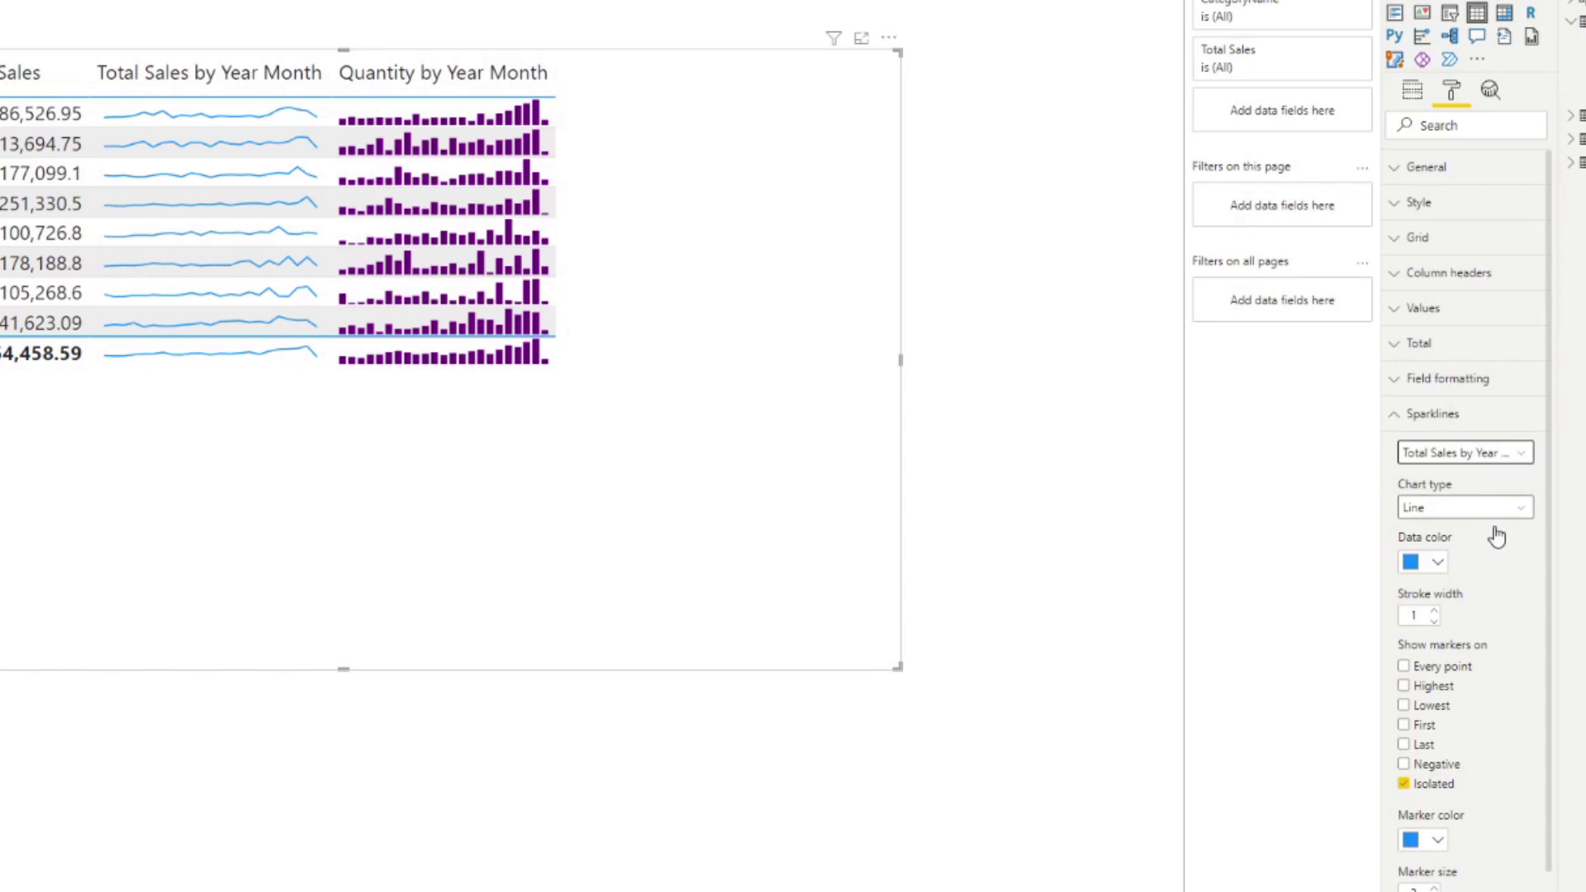
On Total Sales sparklines, untick Isolated, tick Highest and Lowest, with dark navy markers.
{"action": "scroll", "coordinate": [1506, 605], "scroll_direction": "down", "scroll_amount": 2}
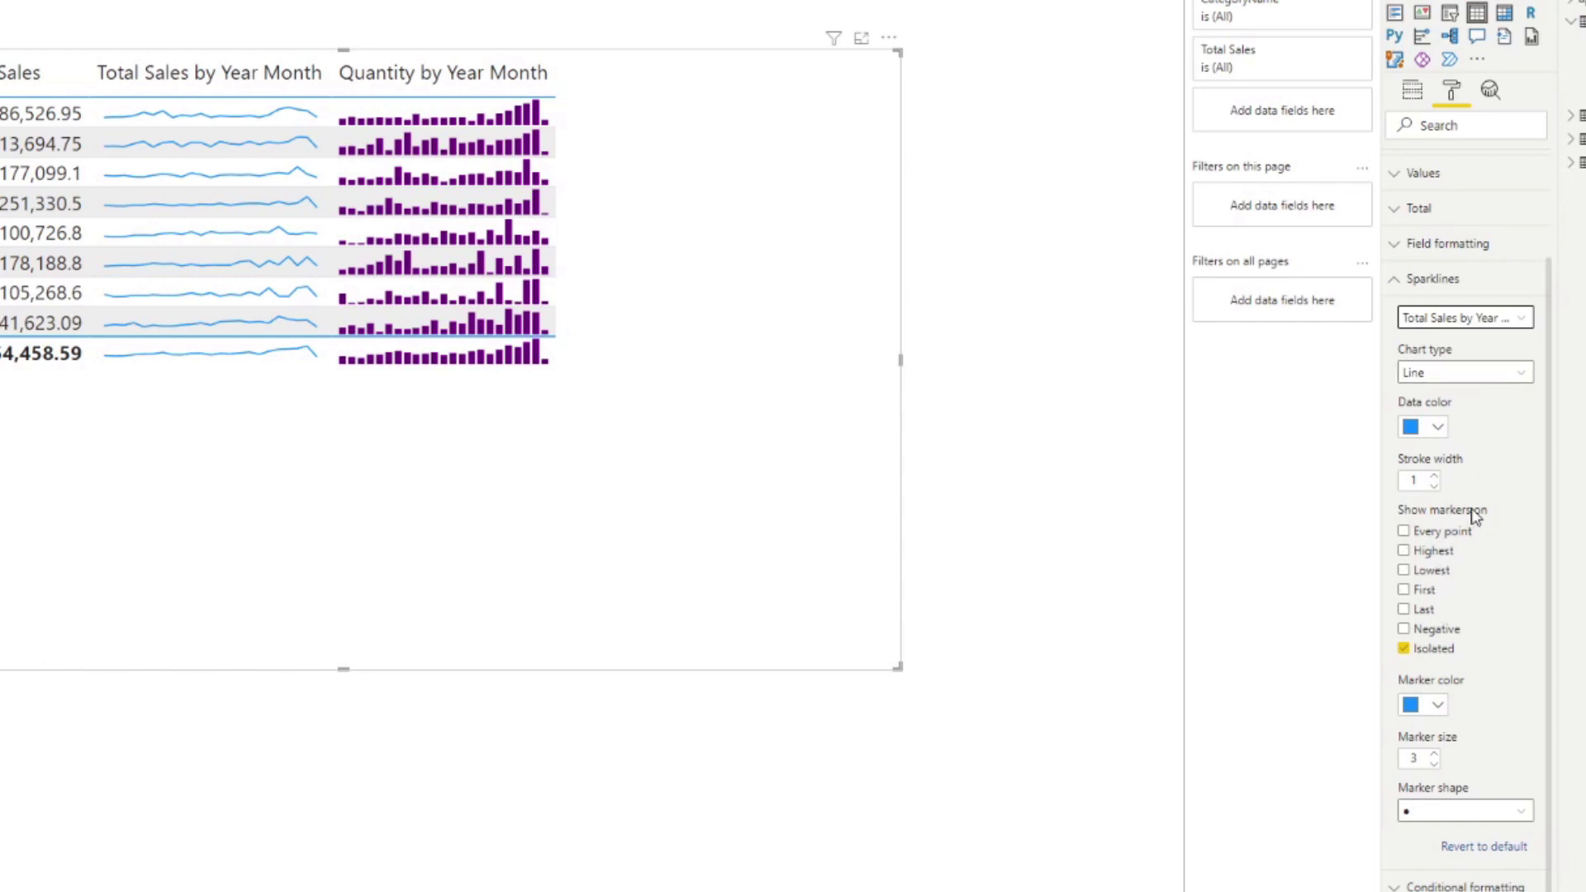
{"action": "left_click", "coordinate": [1403, 649]}
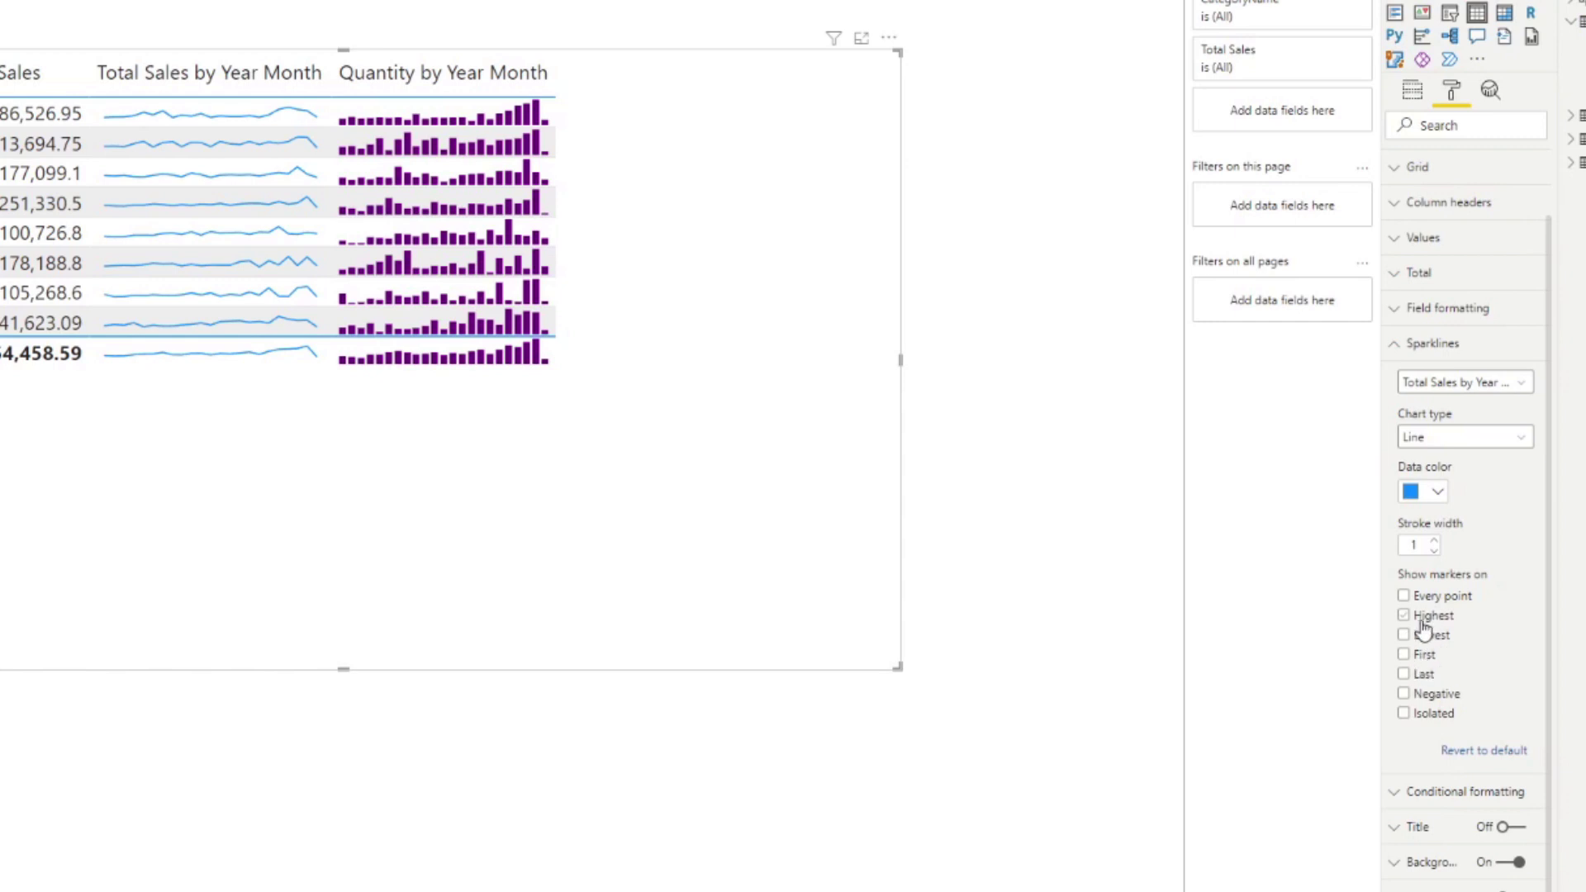
{"action": "left_click", "coordinate": [1427, 621]}
{"action": "left_click", "coordinate": [1428, 638]}
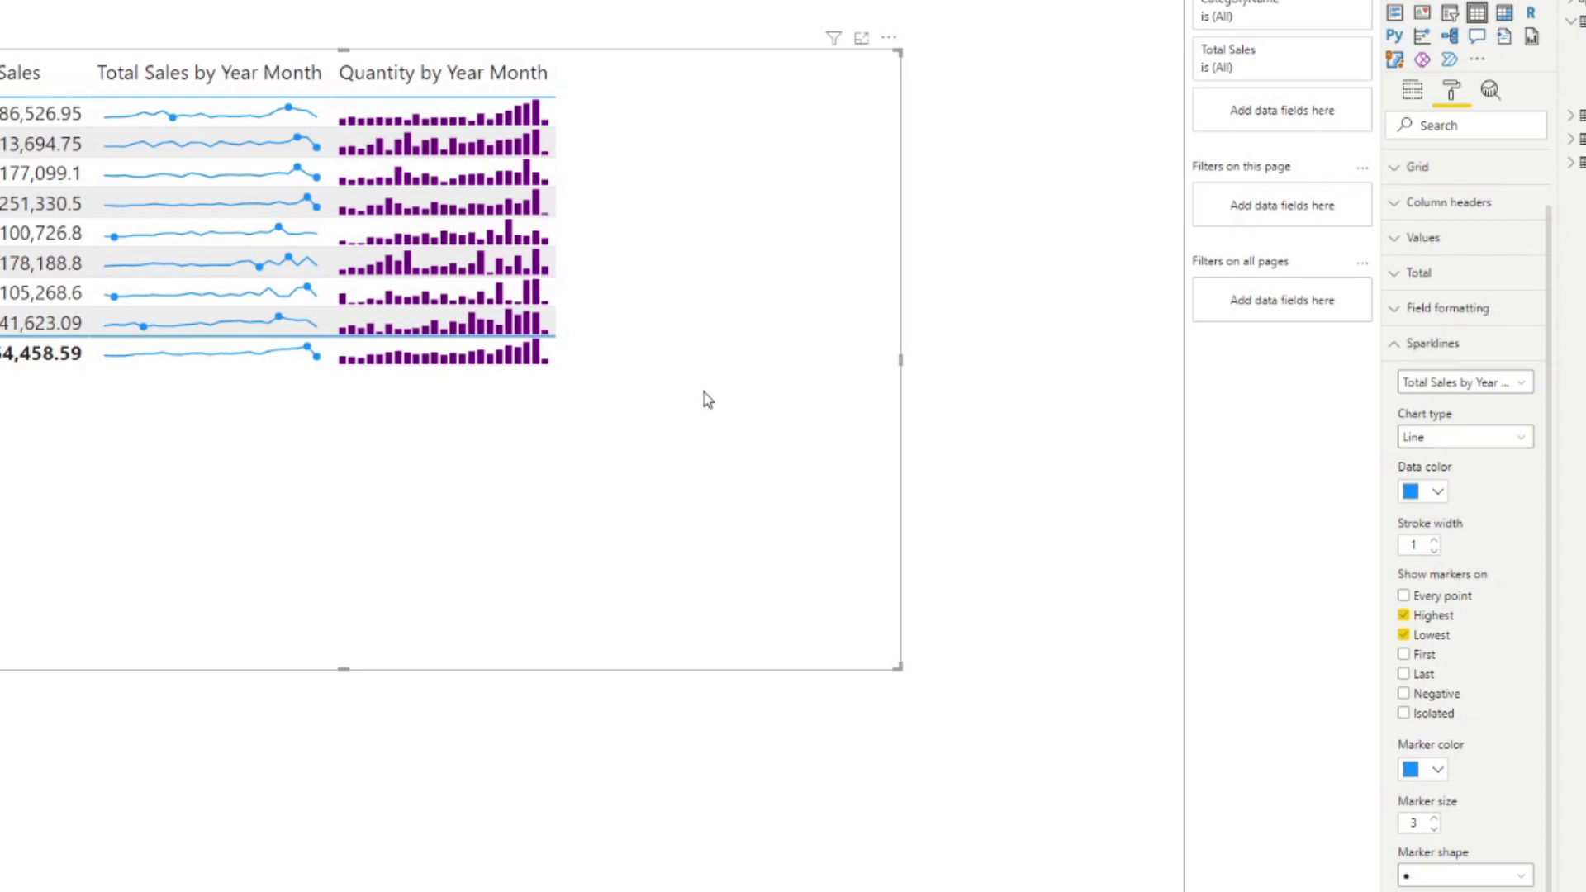
{"action": "left_click", "coordinate": [1437, 773]}
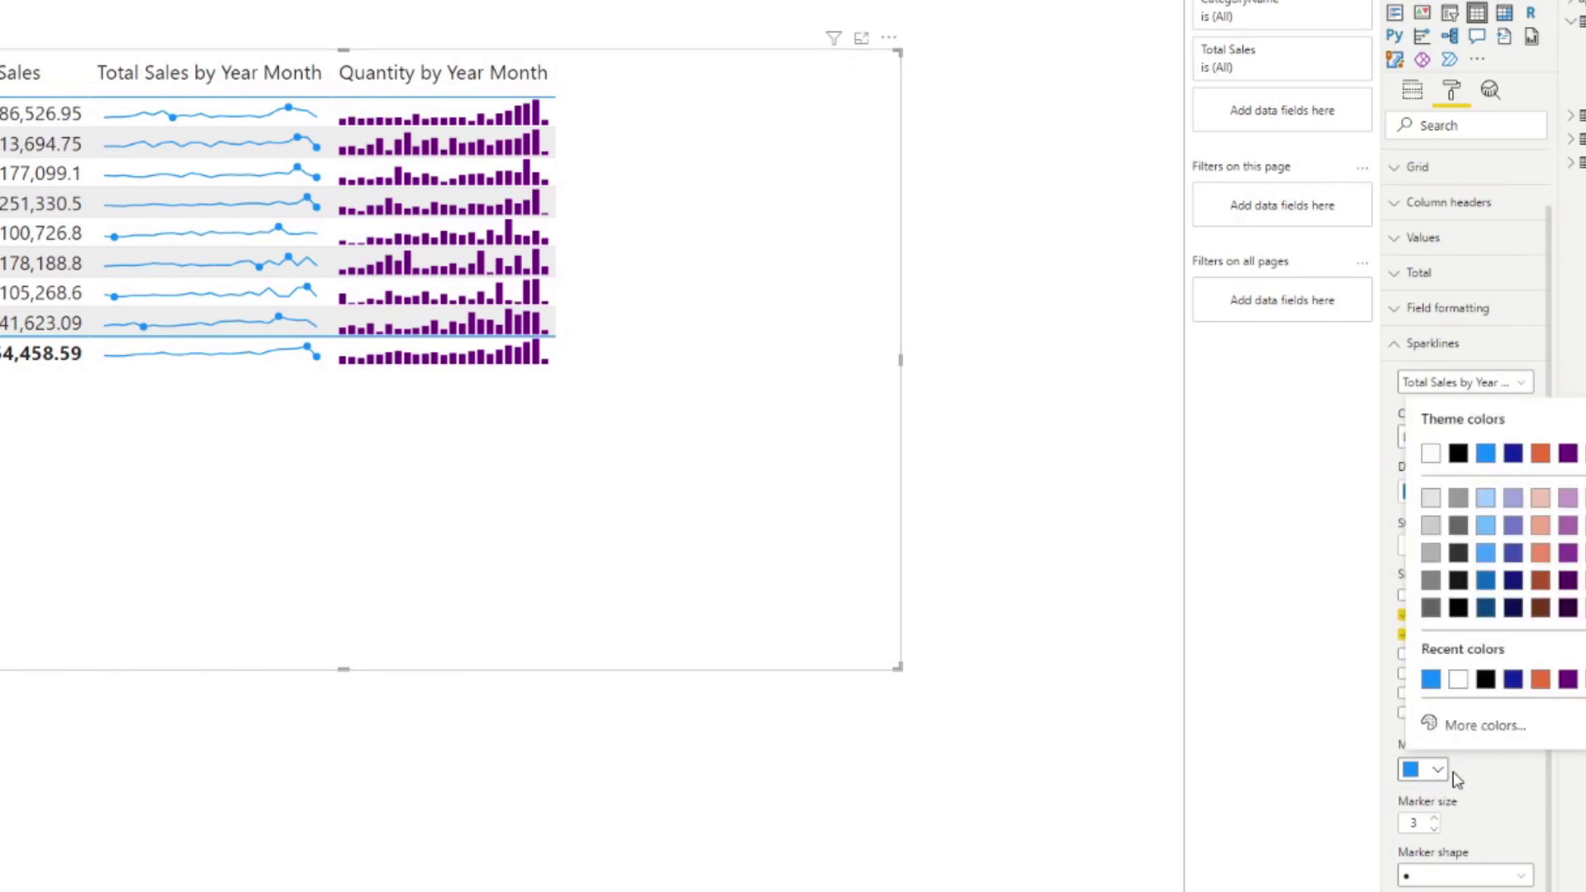
{"action": "left_click", "coordinate": [1512, 453]}
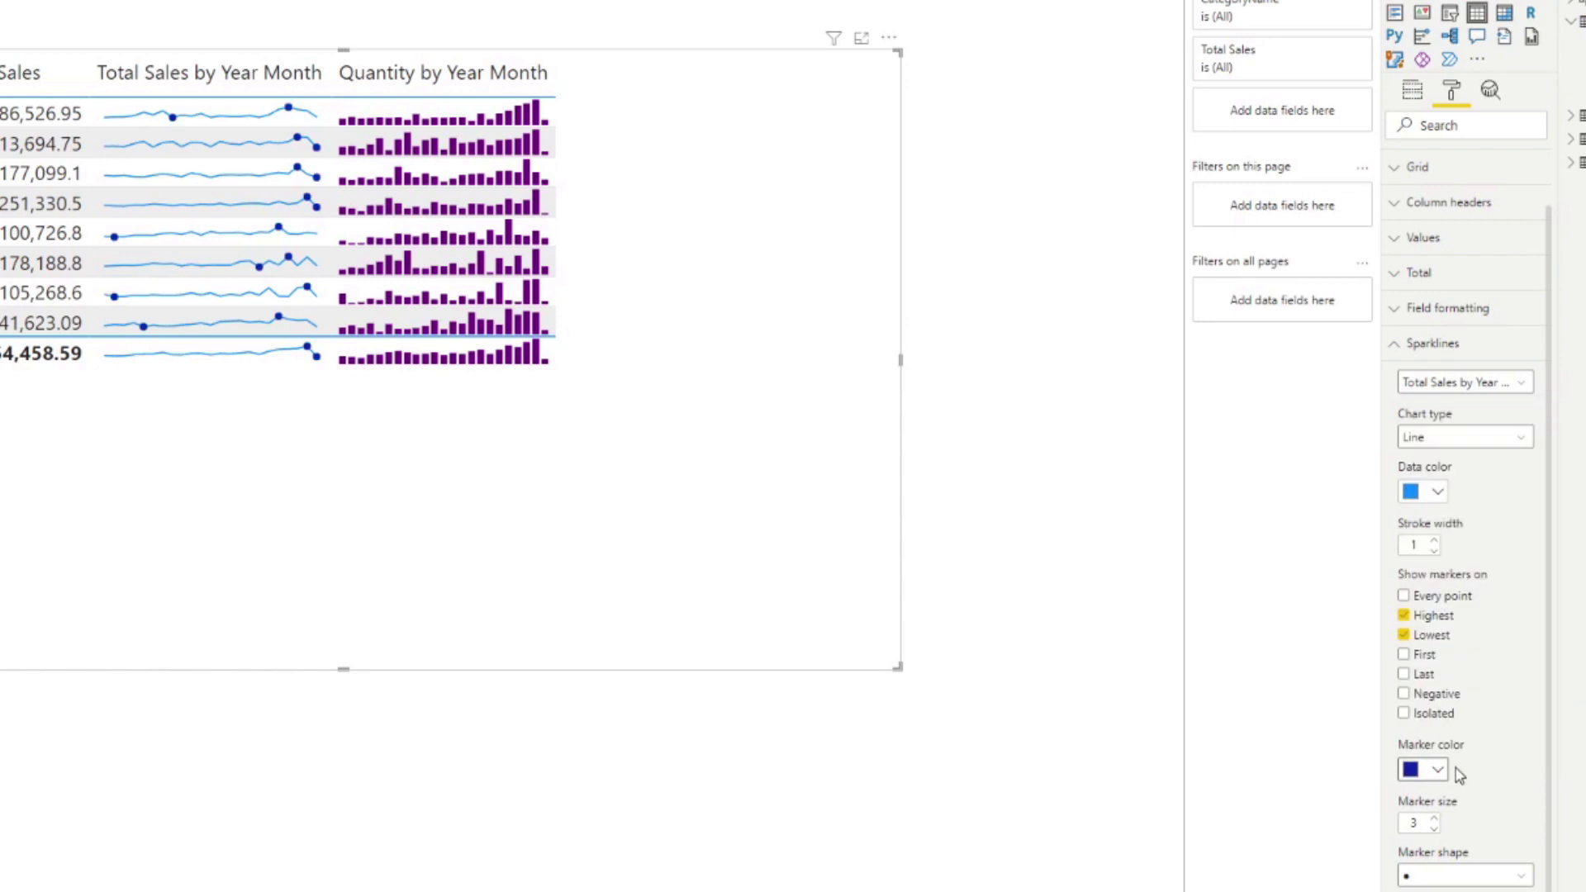